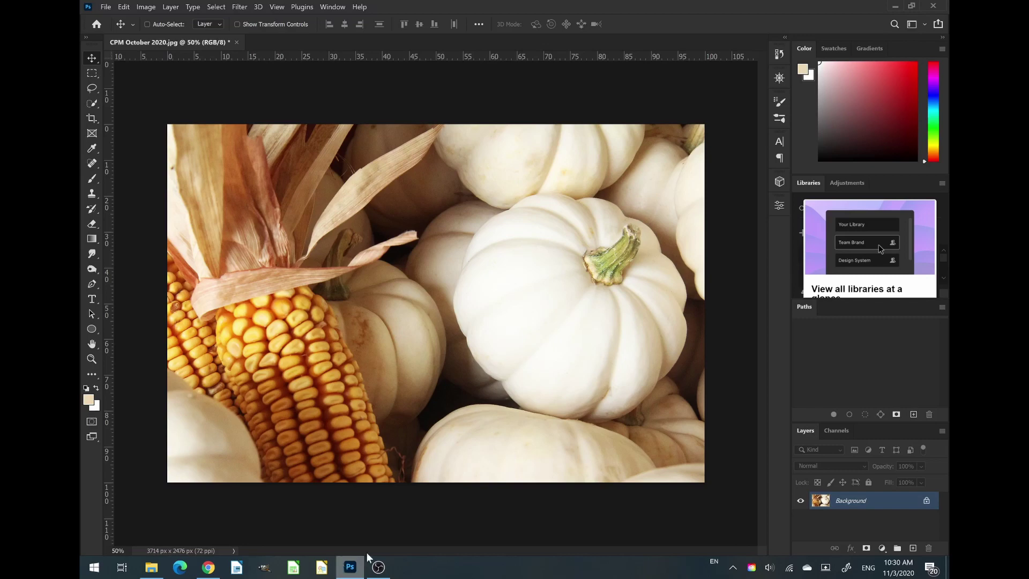
- Extend the canvas width by 8 inches in white on the photo's right side only, using a relative size
left_click(151, 8)
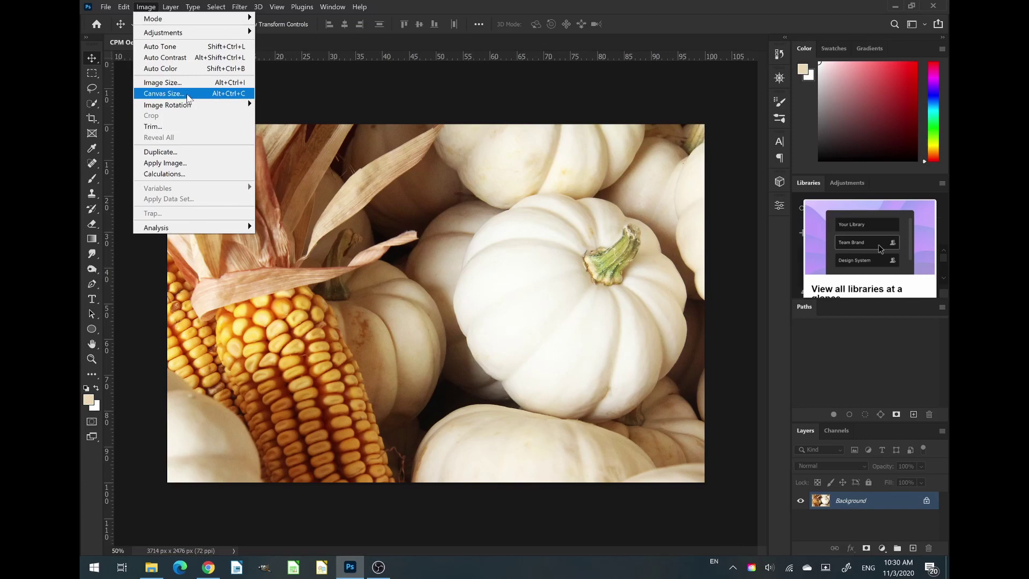
left_click(188, 96)
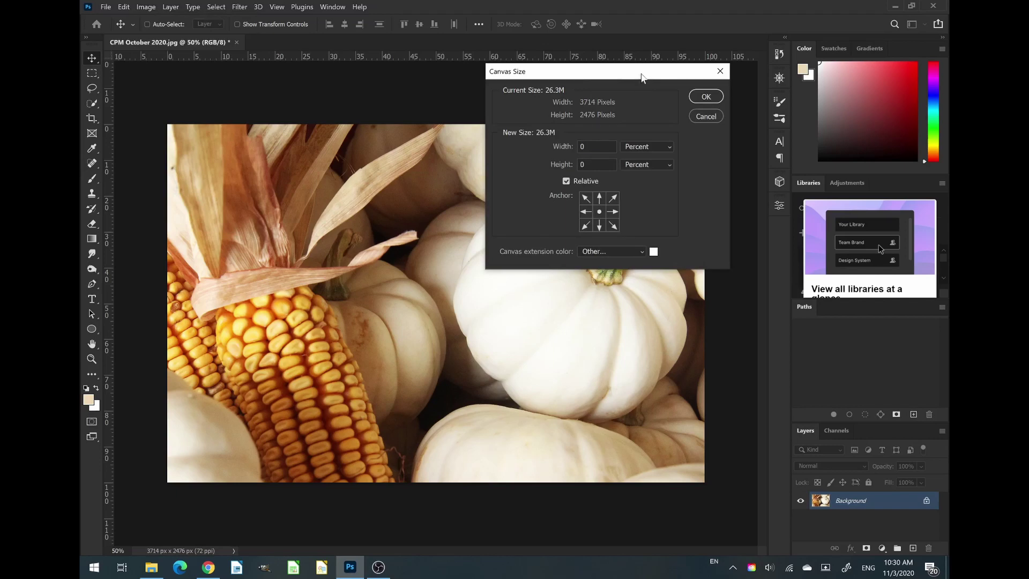
left_click(669, 148)
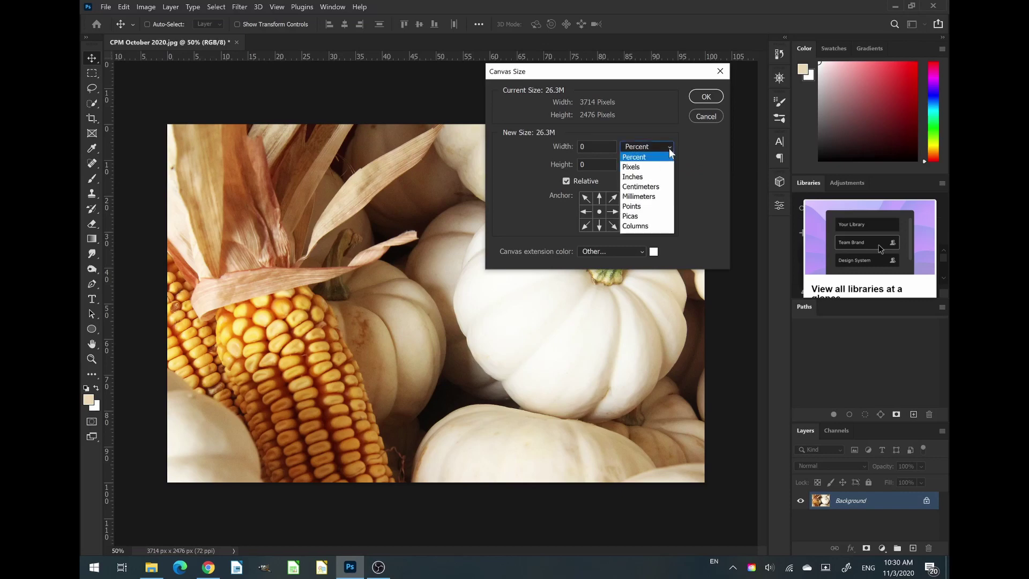
left_click(655, 177)
left_click_drag(586, 146, 561, 142)
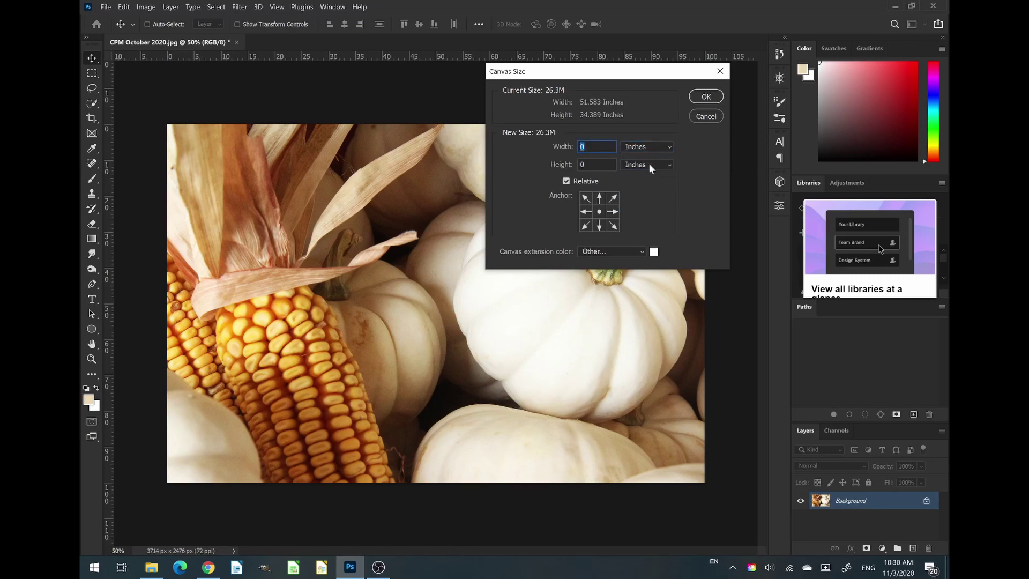
type("8")
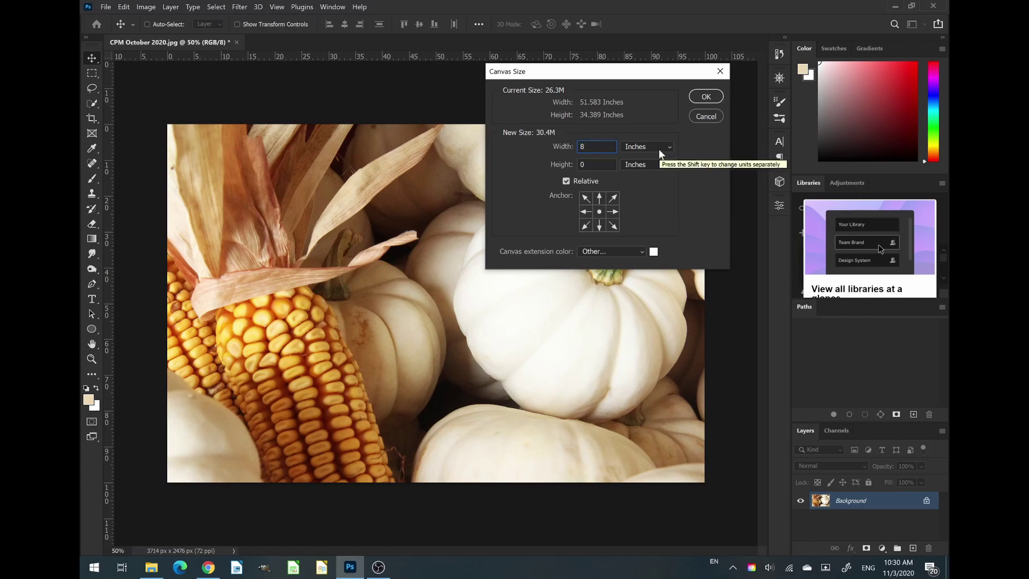
left_click(676, 217)
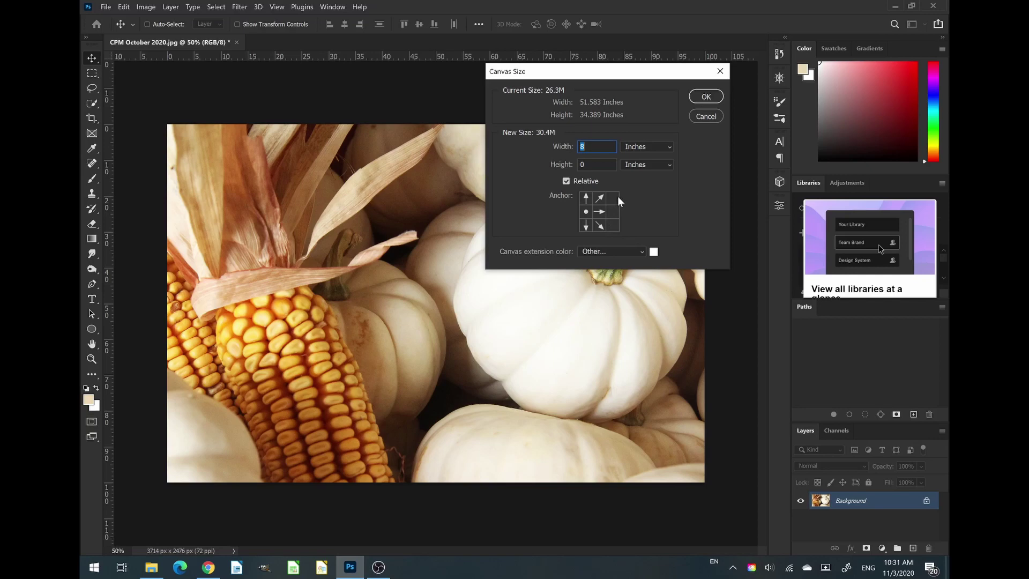
left_click(698, 100)
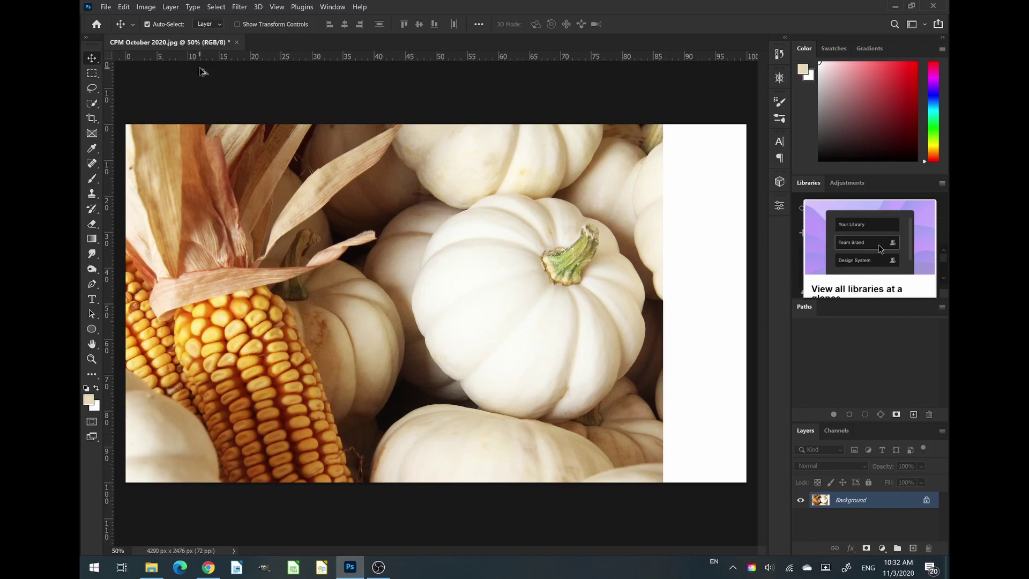
- Add another 8 inches of white canvas along the photo's left side, keeping the image anchored to the right
key("ctrl+alt+c")
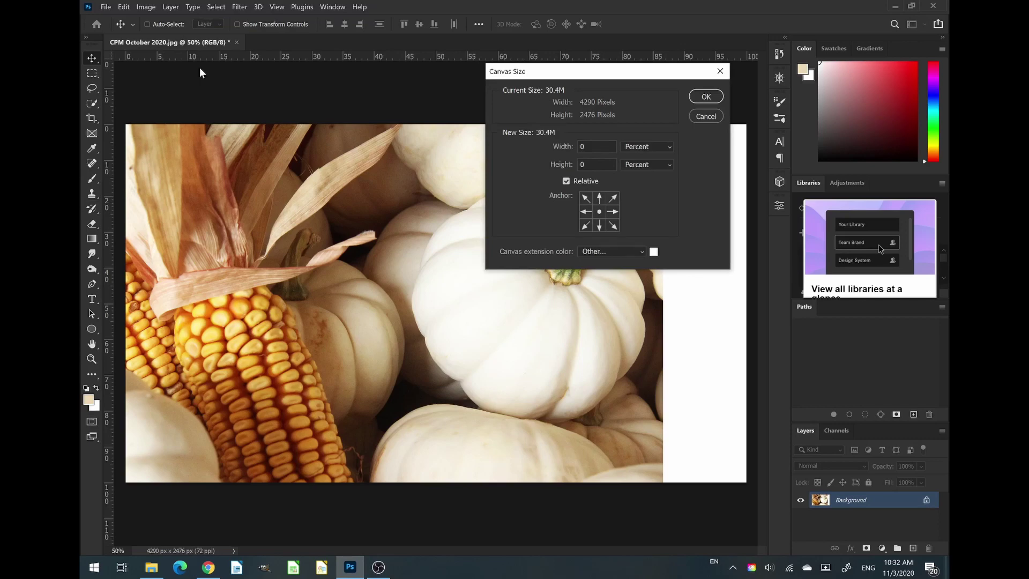
left_click(669, 148)
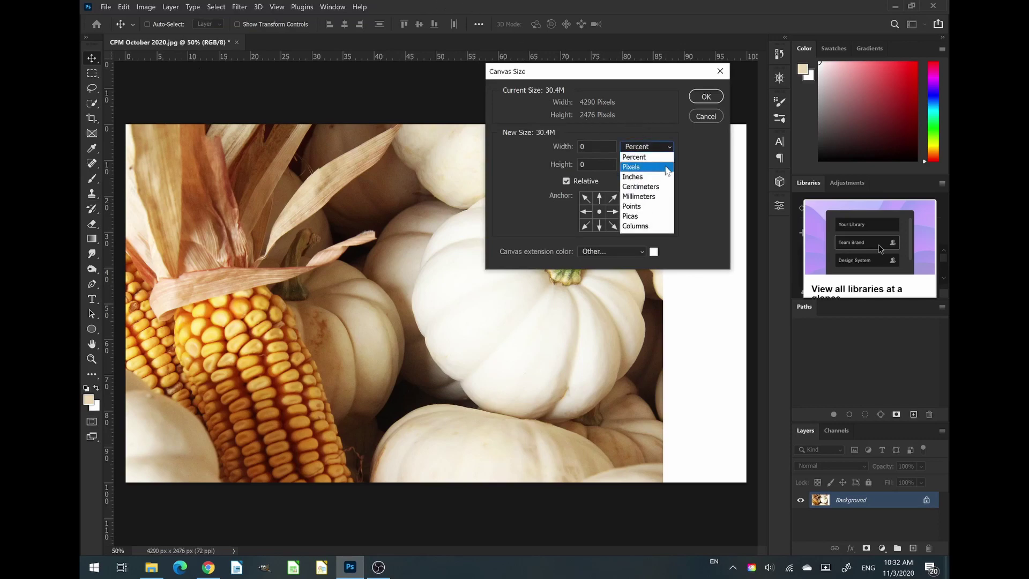
left_click(664, 177)
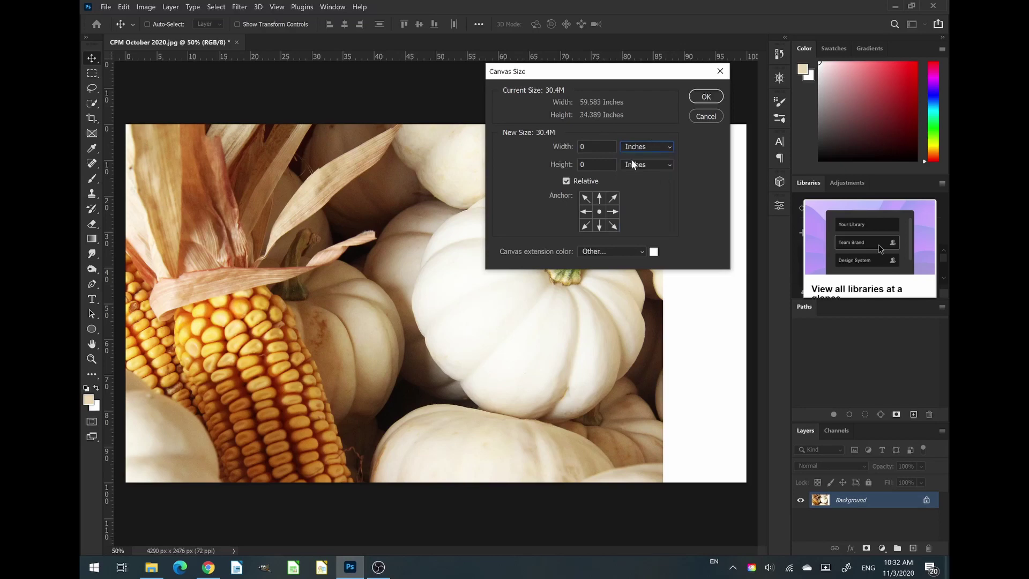
double_click(583, 146)
type("8")
left_click(612, 212)
left_click(707, 97)
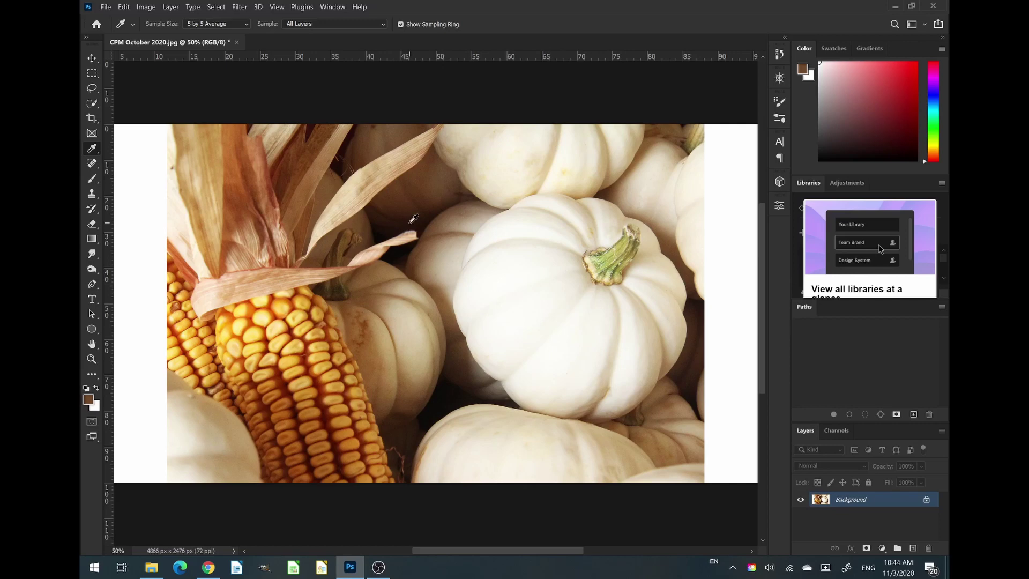
- Sample a brown from the dark shadows between the husks and pumpkins with the Eyedropper and switch to the Brush tool
left_click(413, 220)
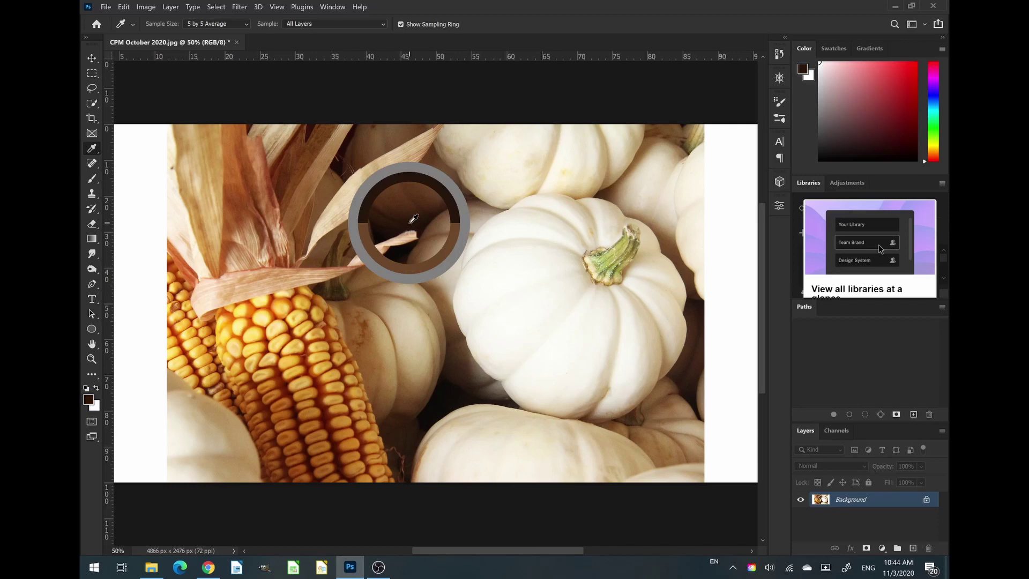
left_click_drag(414, 218, 442, 296)
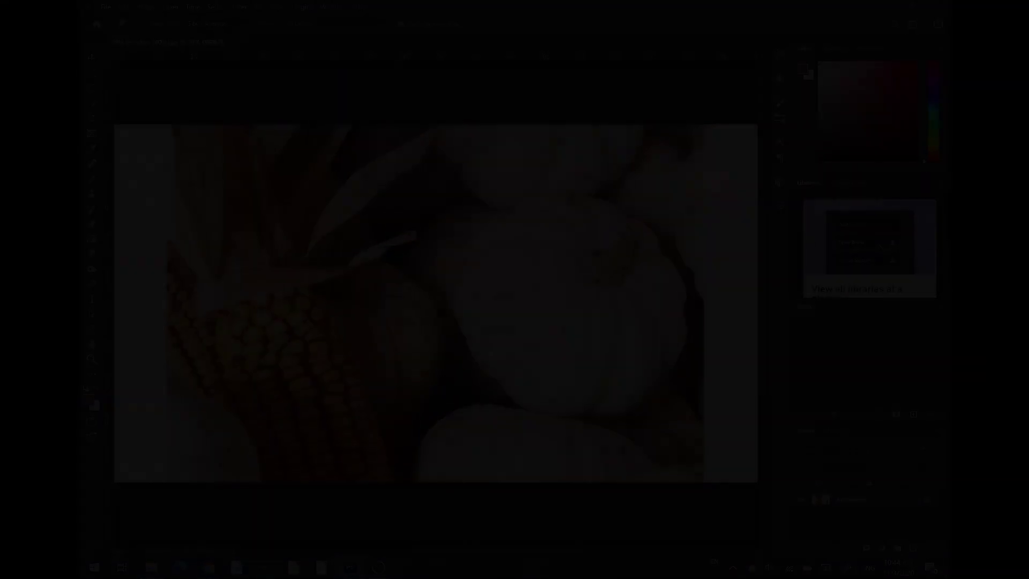
mouse_move(374, 572)
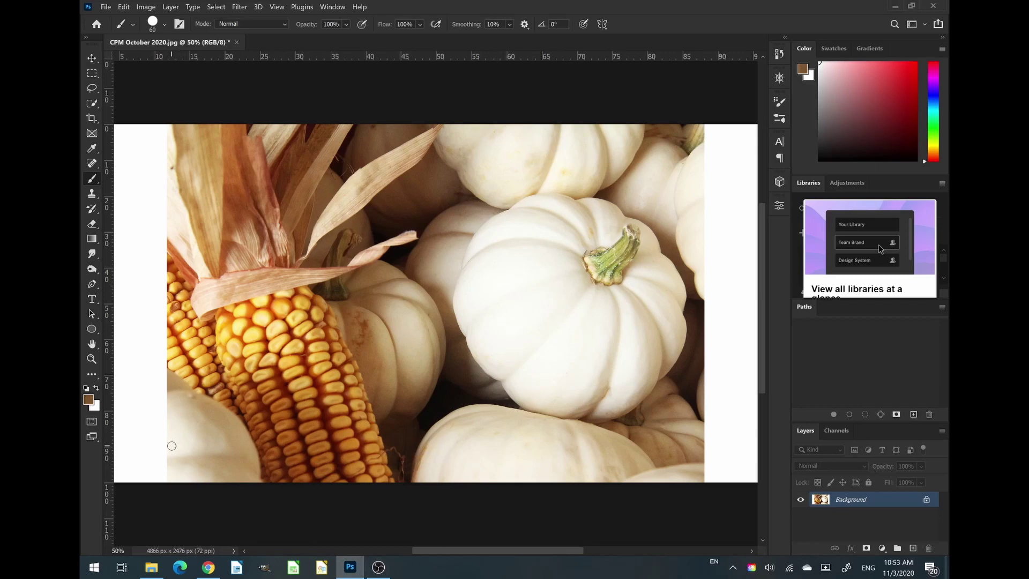
key("i")
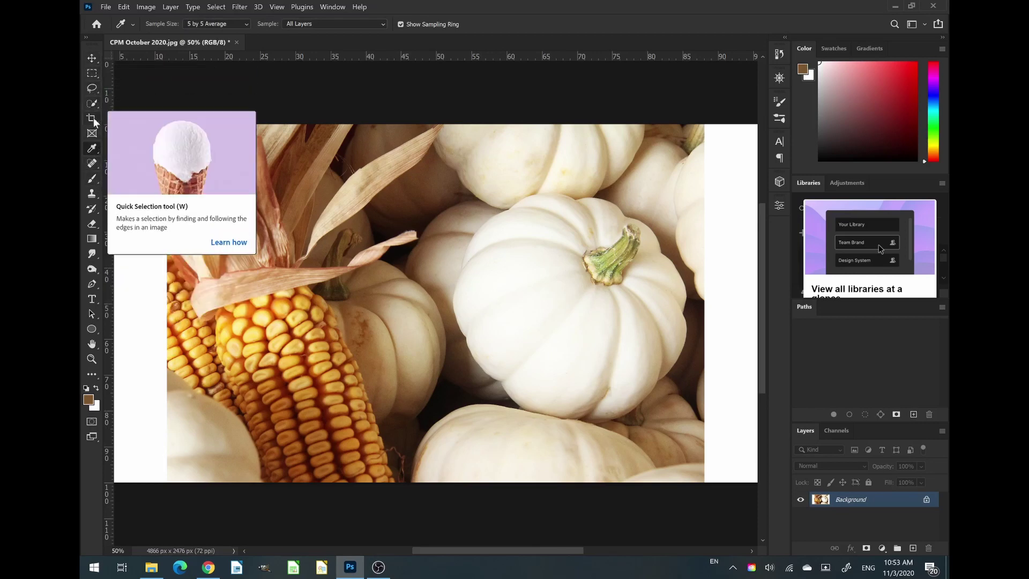
left_click(93, 184)
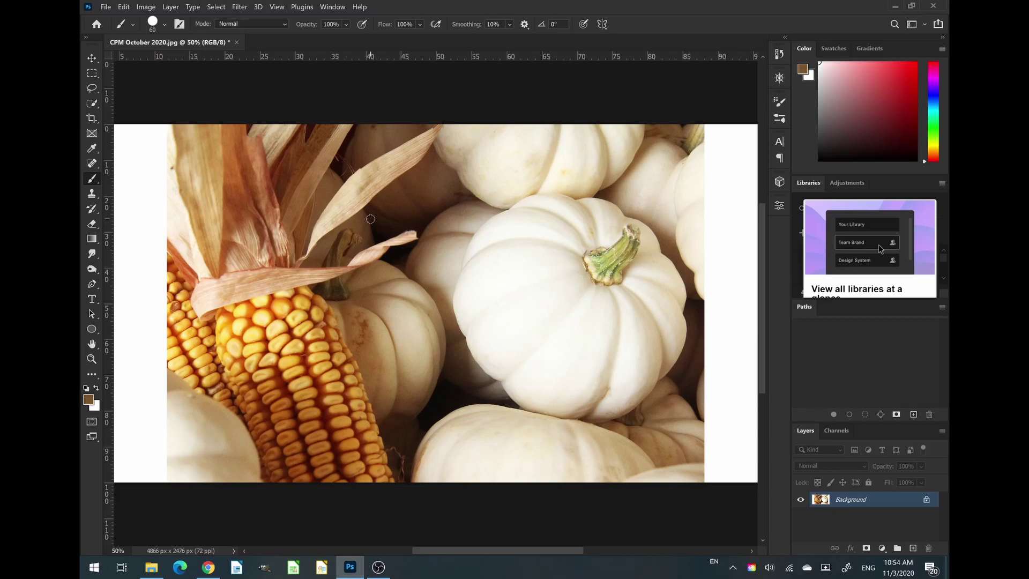
key("i")
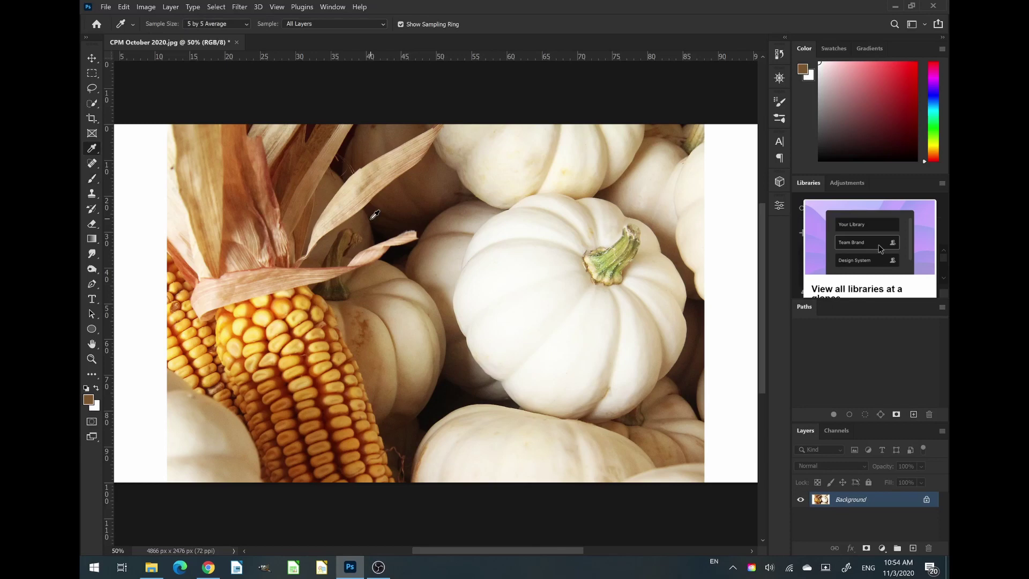
key("b")
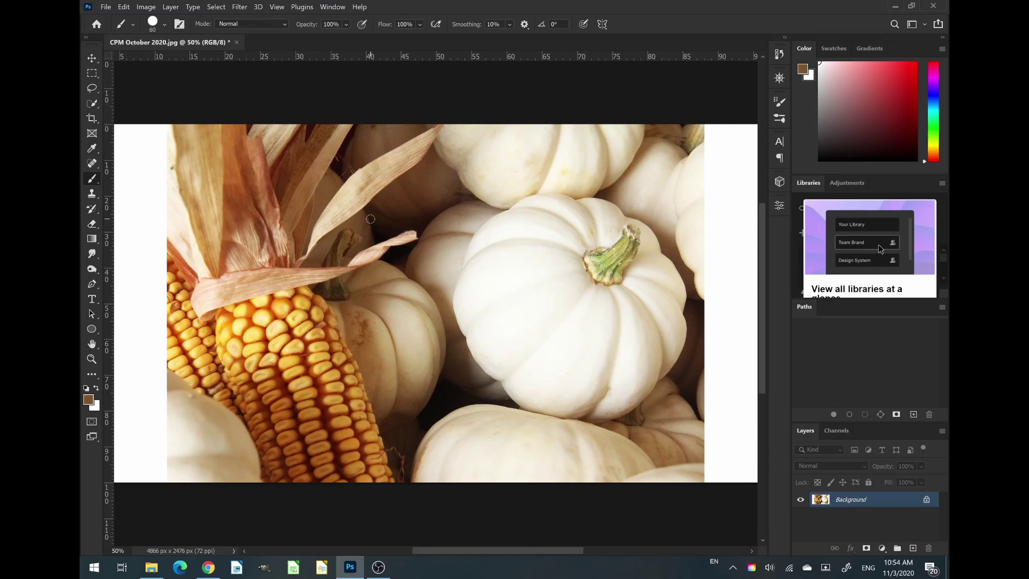
key("alt")
key("alt")
- Try out larger and smaller brush tips, returning the brush size to 60
key("bracketright")
key("bracketright")
key("bracketright")
key("bracketright")
key("bracketright")
key("bracketright")
key("bracketright")
key("bracketright")
key("bracketleft")
key("bracketleft")
key("bracketleft")
key("bracketleft")
key("bracketleft")
key("bracketleft")
key("bracketleft")
key("bracketleft")
key("bracketright")
key("bracketright")
key("bracketright")
key("bracketright")
key("bracketright")
key("bracketright")
key("]")
key("bracketleft")
key("bracketleft")
key("bracketleft")
key("bracketleft")
key("bracketleft")
key("bracketleft")
key("bracketleft")
key("bracketleft")
key("bracketleft")
key("bracketleft")
key("bracketleft")
key("bracketleft")
key("bracketleft")
key("bracketright")
key("bracketright")
key("bracketright")
key("bracketright")
key("bracketright")
key("bracketright")
- Paint a brown test spot on the white margin left of the husks and undo it
mouse_move(122, 144)
left_mouse_down()
mouse_move(142, 161)
mouse_move(142, 152)
left_mouse_up()
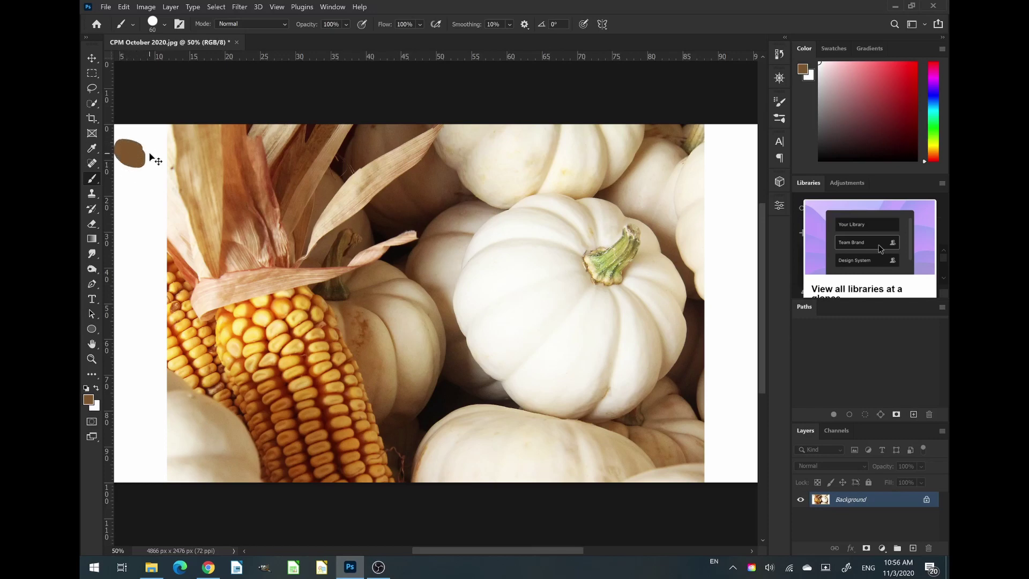
key("ctrl+z")
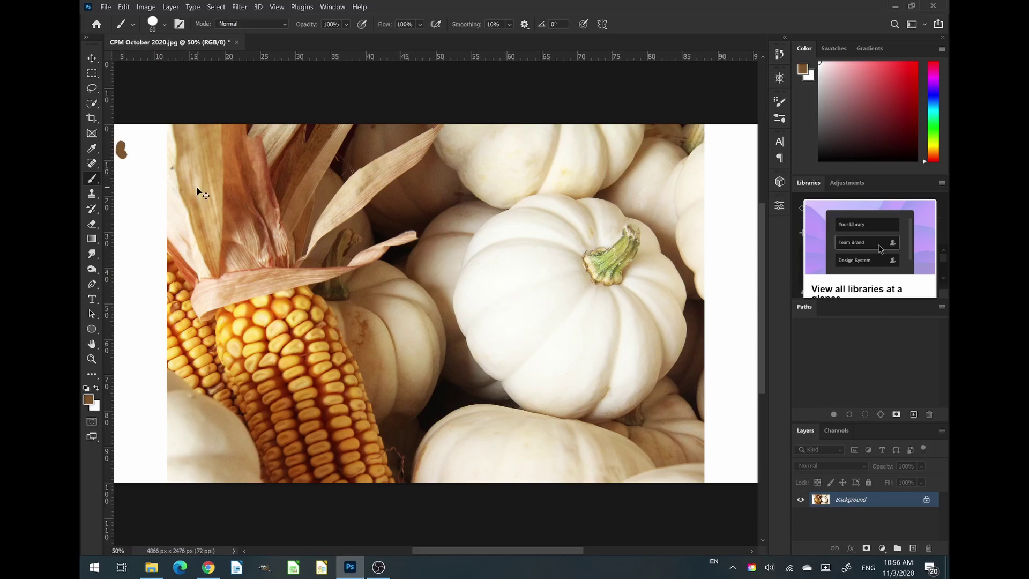
key("ctrl+z")
- Sample a light tan from the leftmost corn husk with the Eyedropper as the foreground colour
key("i")
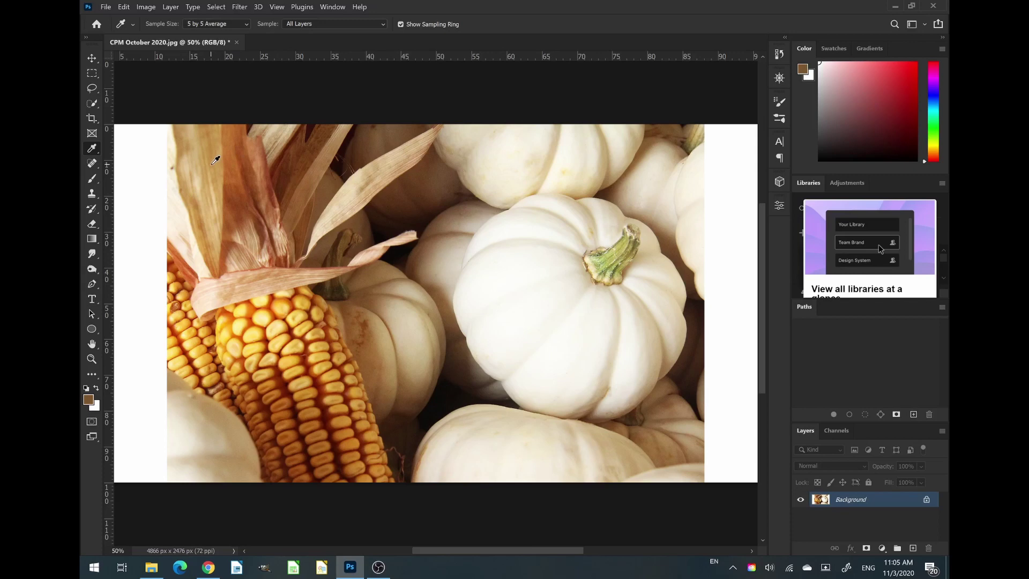
left_click(211, 142)
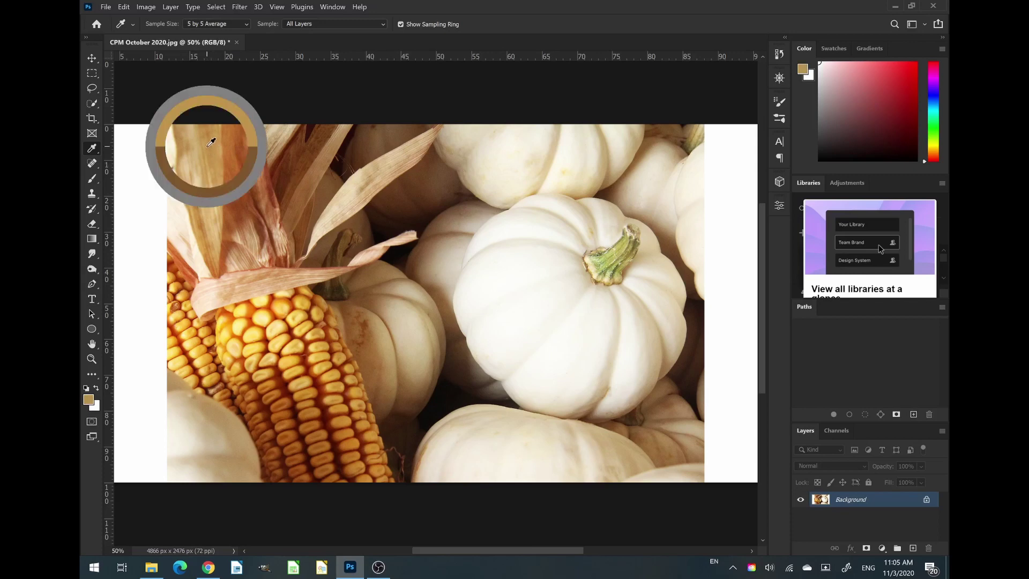
left_click_drag(211, 142, 202, 178)
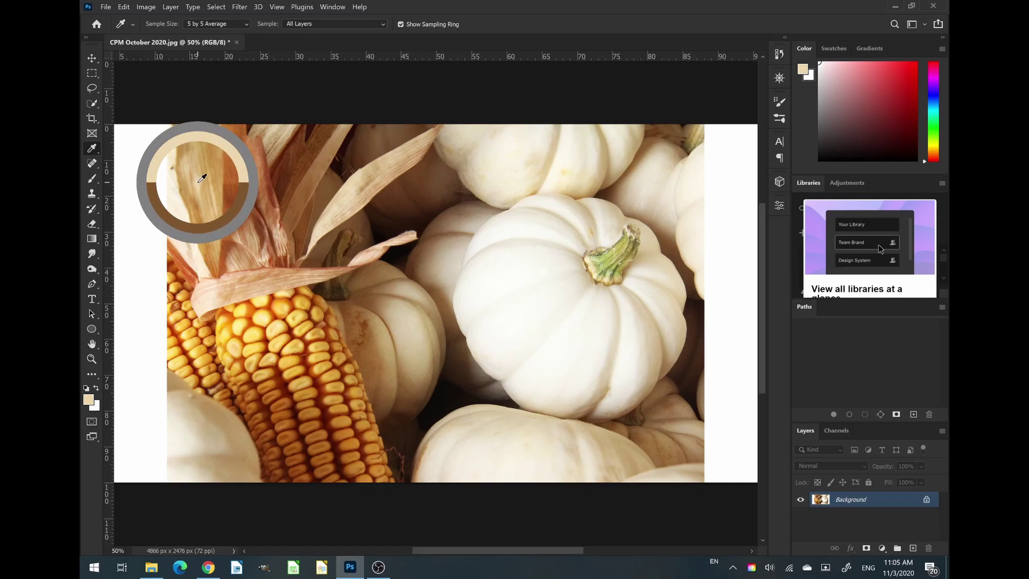
mouse_move(202, 178)
left_mouse_down()
mouse_move(182, 166)
mouse_move(205, 189)
mouse_move(200, 171)
left_mouse_up()
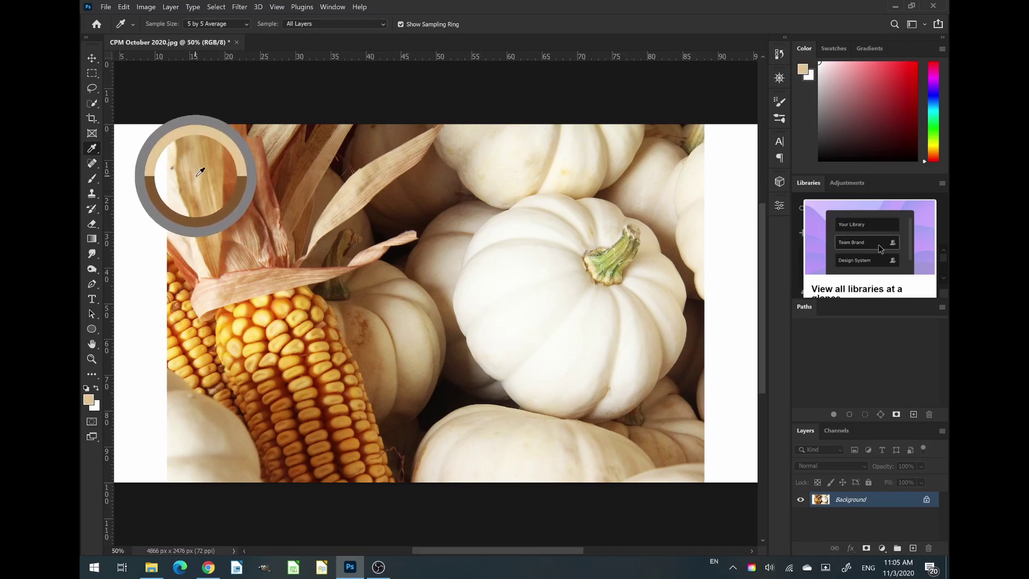
left_click_drag(200, 171, 201, 171)
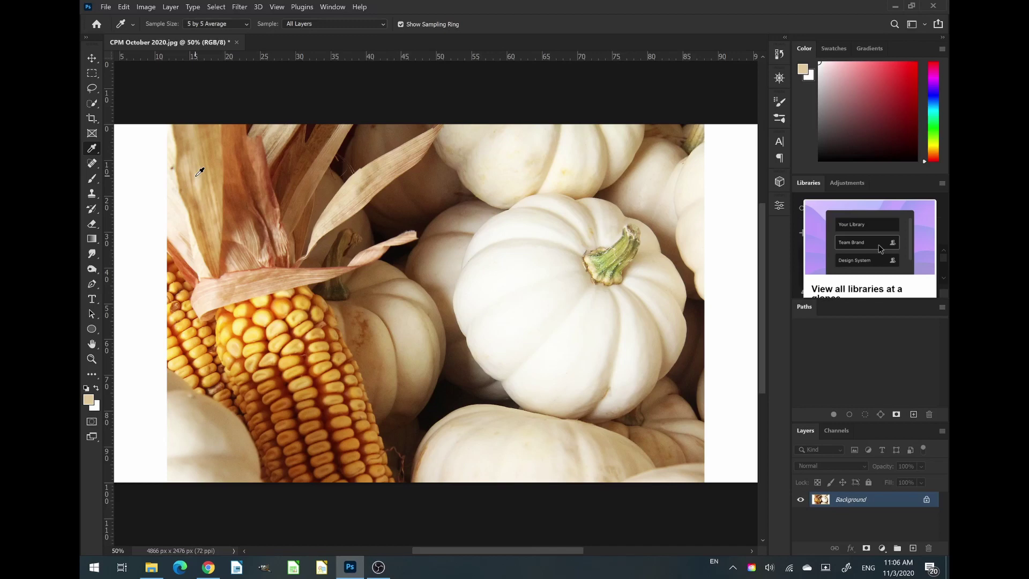
- Paint a thin tan leader line from the sampled husk to the upper part of the left white margin
key("b")
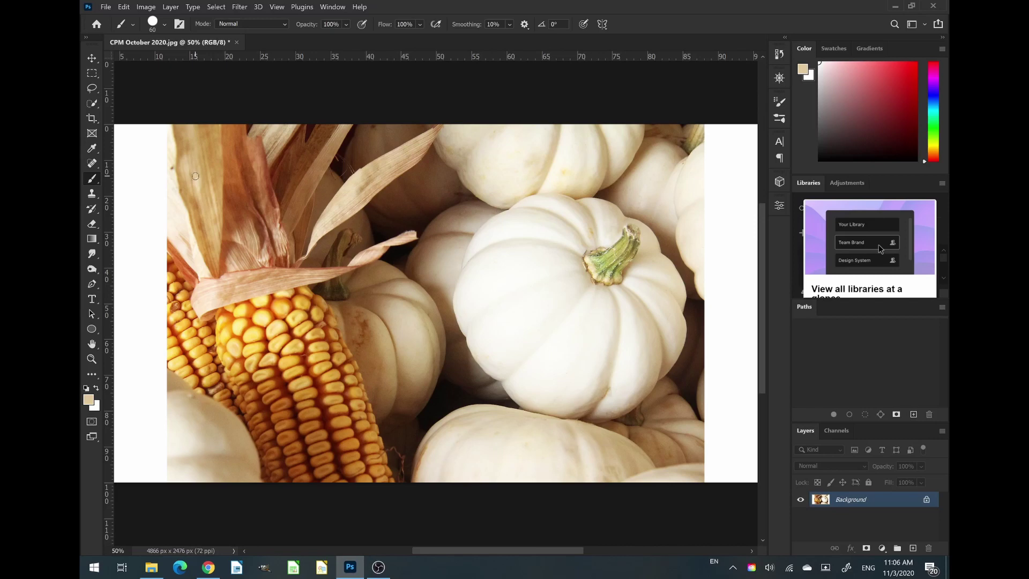
key("bracketleft")
key("bracketleft")
key("bracketleft")
left_click_drag(178, 164, 130, 144)
- Paint a round tan swatch at the end of the leader line with the brush size at 60
key("bracketright")
key("bracketright")
key("bracketright")
key("bracketright")
key("bracketright")
key("bracketright")
mouse_move(130, 146)
left_mouse_down()
mouse_move(144, 149)
mouse_move(134, 143)
mouse_move(126, 152)
mouse_move(141, 160)
mouse_move(138, 137)
mouse_move(128, 145)
mouse_move(147, 159)
mouse_move(143, 135)
mouse_move(137, 154)
left_mouse_up()
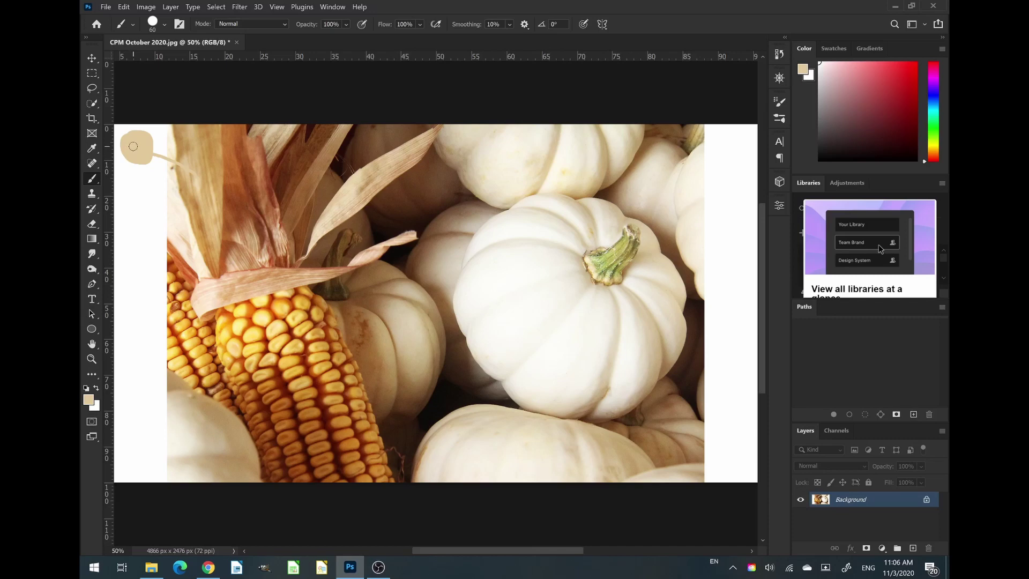
- Sample an orange-brown from the corn husk and paint a thin leader line from it to the margin below the tan swatch
key("i")
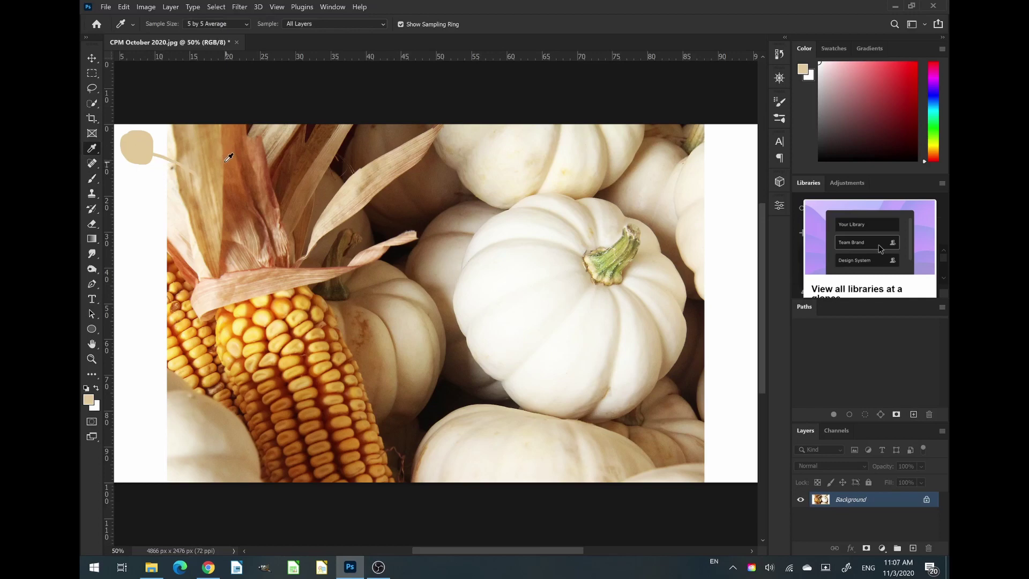
left_click_drag(229, 155, 243, 248)
key("b")
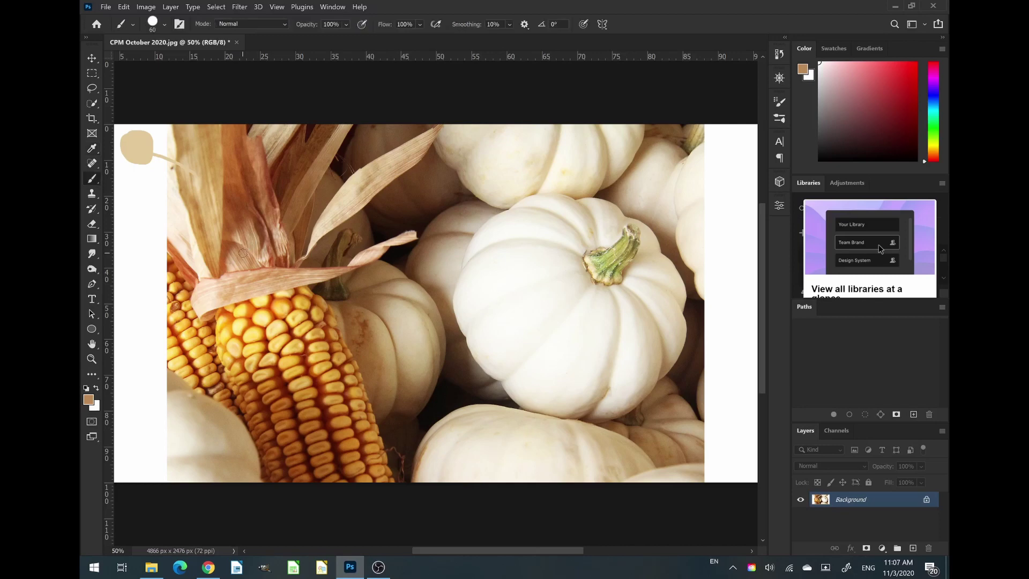
key("bracketleft")
key("bracketleft")
key("bracketleft")
key("bracketleft")
key("bracketleft")
key("bracketleft")
left_click_drag(221, 225, 137, 194)
- Paint a round orange-brown swatch at the end of the second leader line with the brush size at 60
key("bracketright")
key("bracketright")
key("bracketright")
key("bracketright")
key("bracketright")
mouse_move(133, 186)
left_mouse_down()
mouse_move(140, 200)
mouse_move(132, 179)
mouse_move(128, 193)
mouse_move(150, 193)
left_mouse_up()
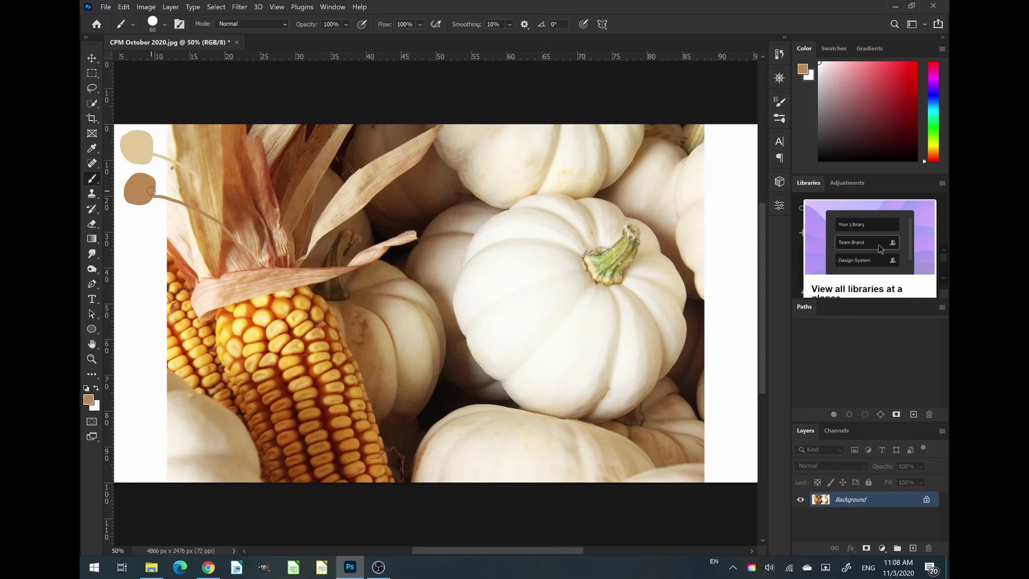
- Sample a dark reddish brown from the reddish corn husk and switch to the Brush tool
key("i")
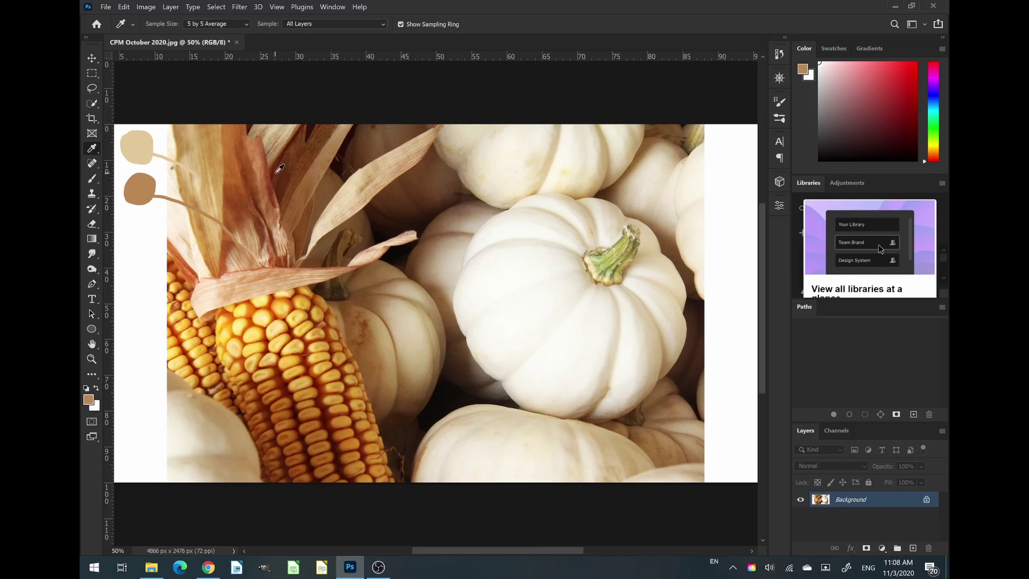
left_click(280, 166)
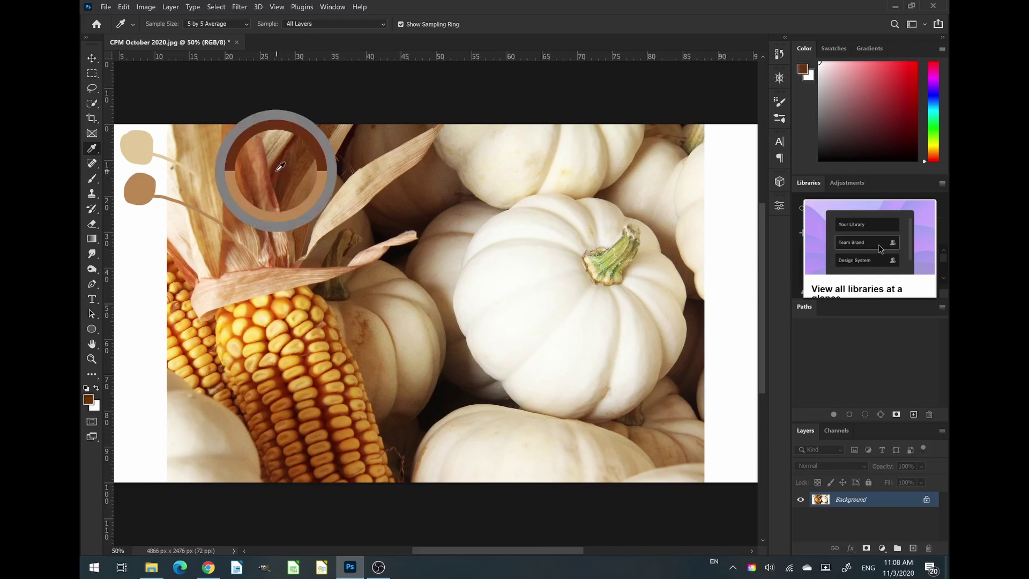
left_click_drag(280, 167, 229, 256)
left_click_drag(228, 255, 249, 173)
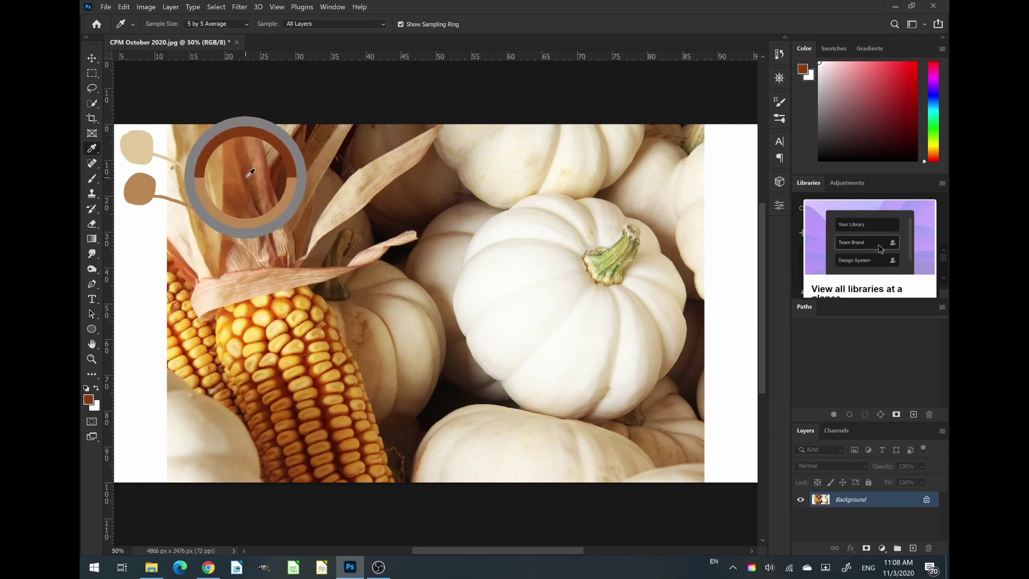
left_click_drag(250, 172, 250, 172)
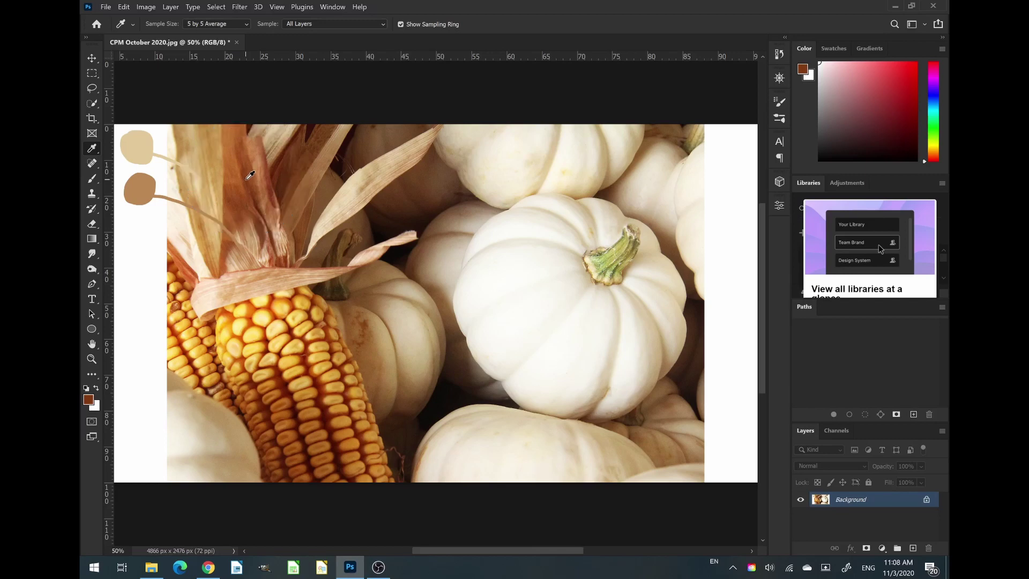
key("b")
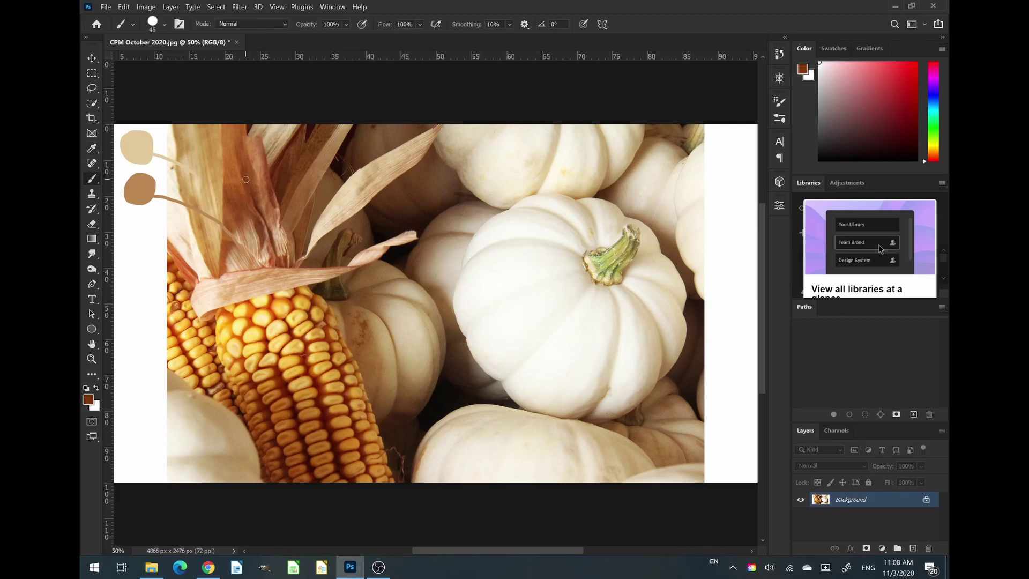
- Paint a thin dark reddish brown leader line from the reddish husk to the left margin below the orange-brown swatch with the brush size at 20
key("bracketleft")
key("bracketleft")
key("bracketleft")
left_click_drag(242, 181, 134, 229)
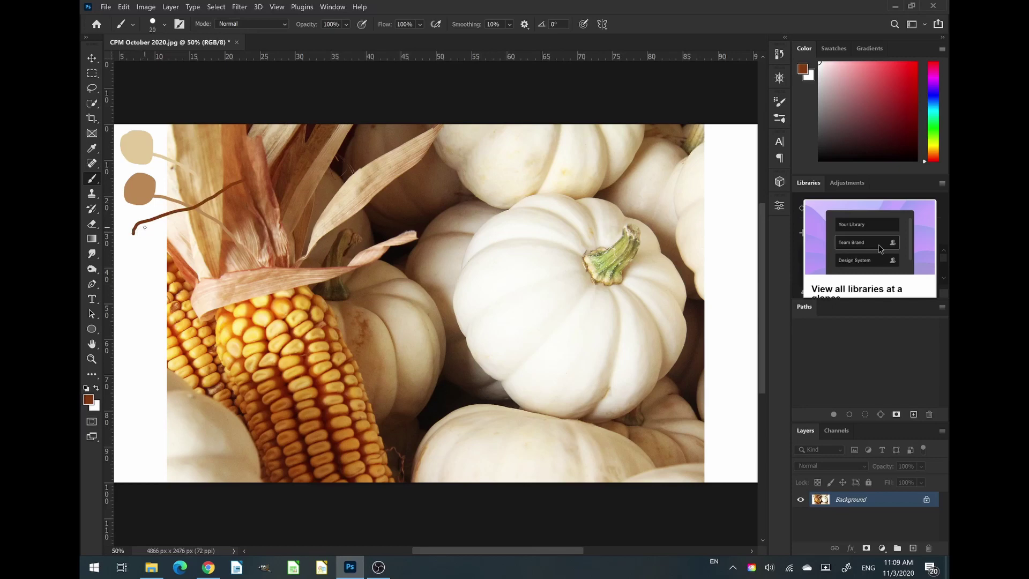
- Paint a round dark reddish brown swatch at the end of the third leader line with the brush size at 60
key("bracketright")
key("bracketright")
key("bracketright")
key("bracketright")
key("bracketright")
mouse_move(143, 225)
left_mouse_down()
mouse_move(128, 229)
mouse_move(137, 238)
mouse_move(139, 221)
mouse_move(130, 223)
mouse_move(146, 234)
mouse_move(144, 220)
mouse_move(127, 224)
mouse_move(142, 244)
mouse_move(148, 229)
mouse_move(140, 246)
left_mouse_up()
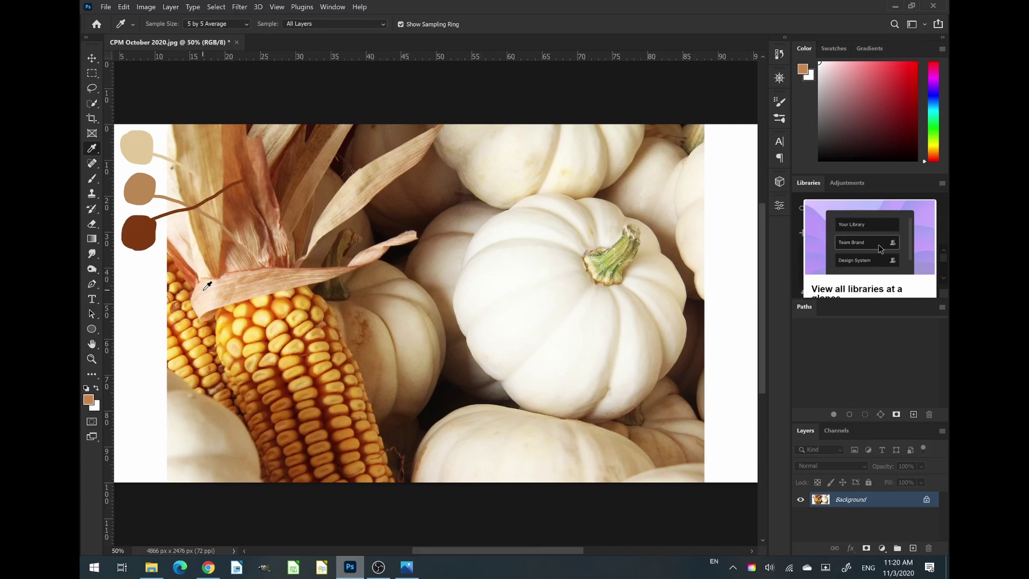
- Sample a pale pink from the husk just above the corn and paint a thin leader line from it to the left margin
left_click(206, 286)
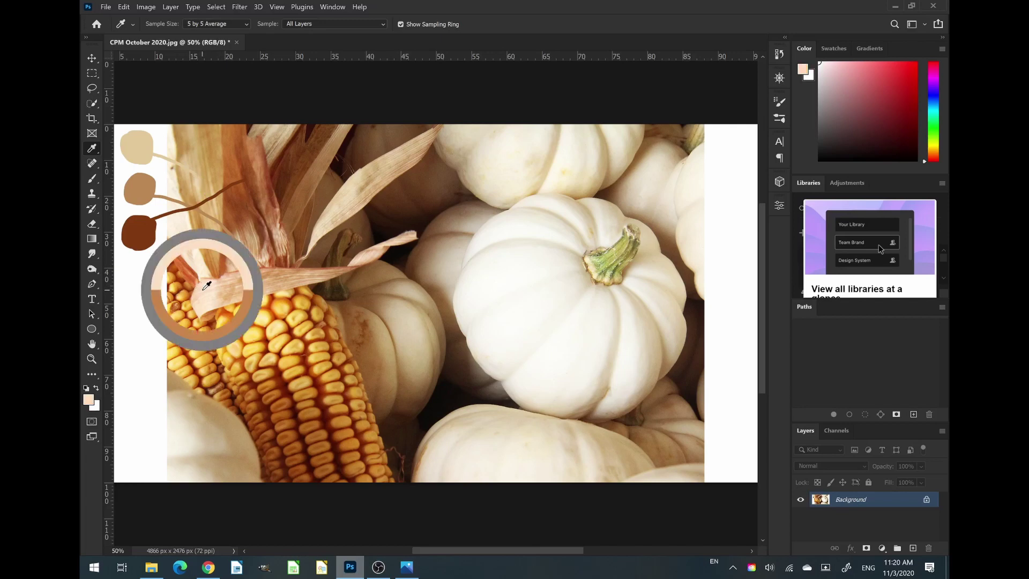
left_click_drag(207, 285, 209, 278)
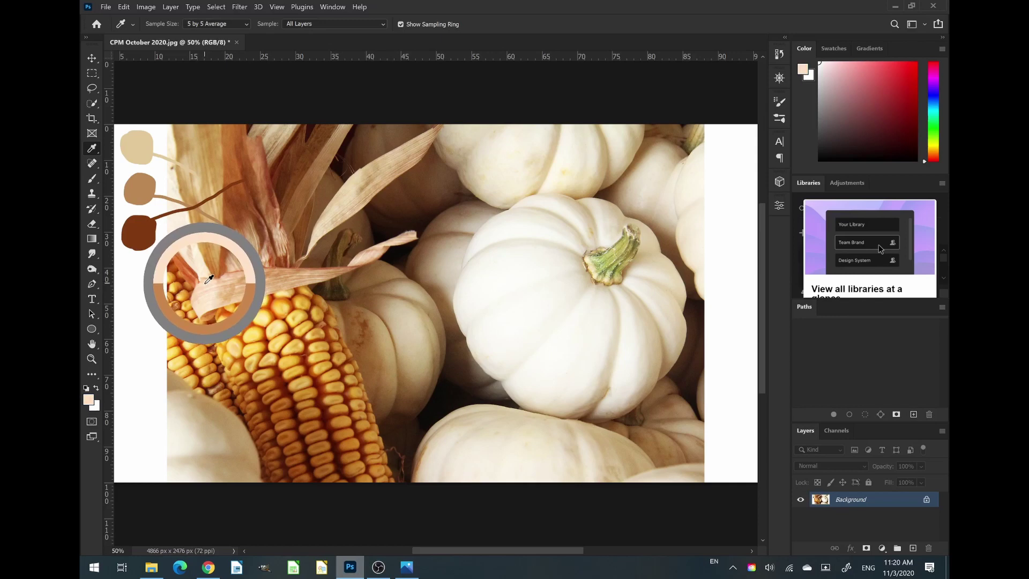
left_click_drag(209, 278, 209, 278)
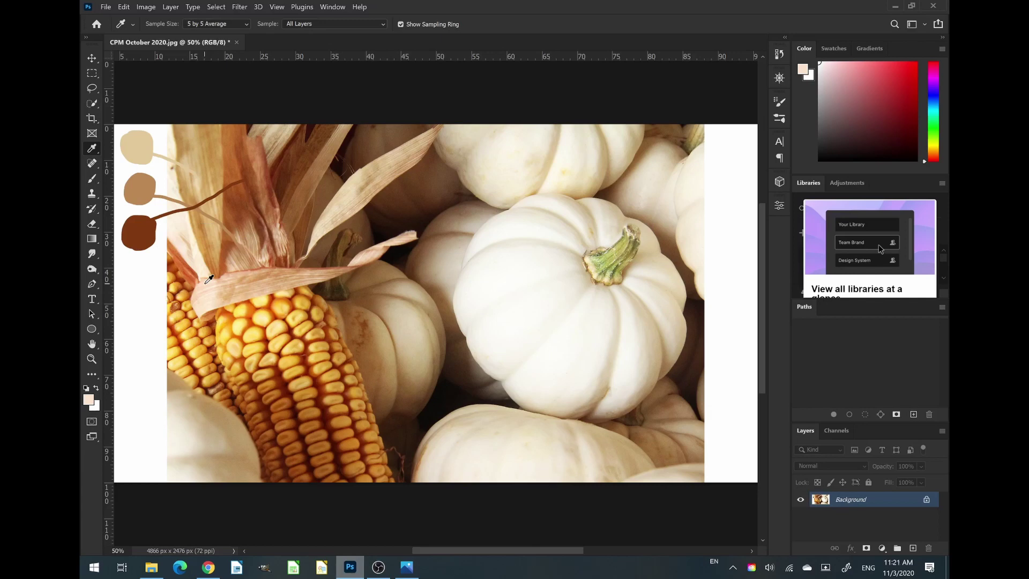
key("b")
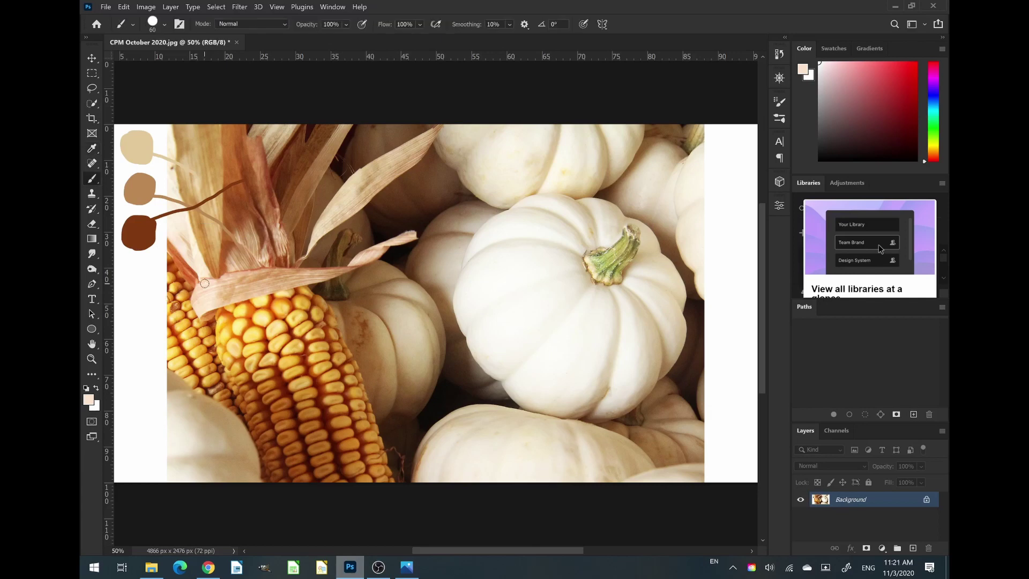
key("bracketleft")
key("bracketleft")
key("bracketleft")
key("bracketleft")
left_click_drag(204, 281, 141, 272)
- Paint a round pale pink swatch below the reddish brown one with the brush size at 60
key("bracketright")
key("bracketright")
key("bracketright")
key("bracketright")
key("bracketright")
key("bracketright")
mouse_move(138, 272)
left_mouse_down()
mouse_move(131, 281)
mouse_move(145, 268)
mouse_move(124, 265)
mouse_move(137, 284)
mouse_move(150, 264)
mouse_move(128, 268)
mouse_move(136, 288)
mouse_move(147, 271)
mouse_move(136, 281)
mouse_move(139, 273)
left_mouse_up()
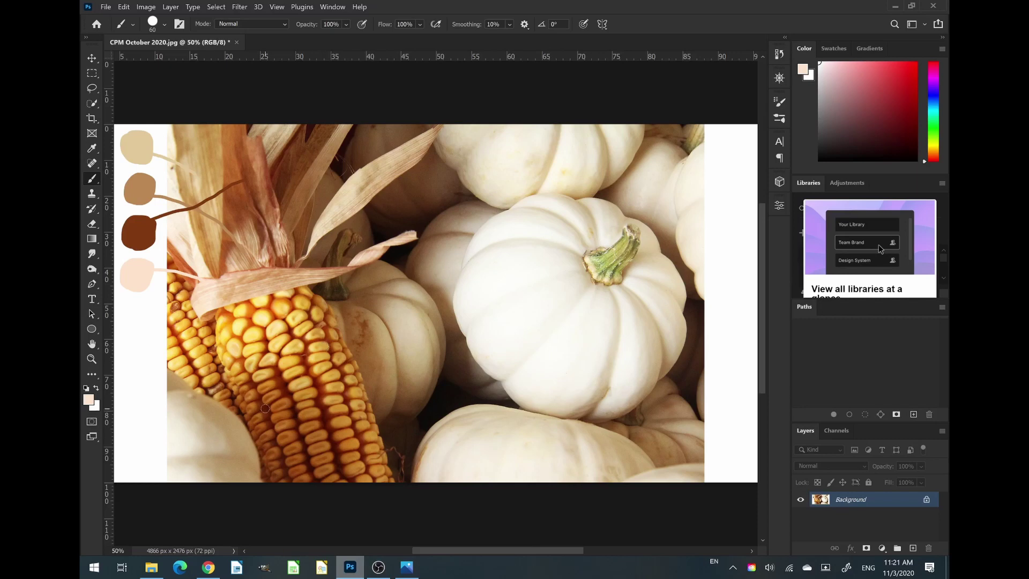
- Sample a light yellow from the upper corn kernels and paint a thin leader line from them to the margin below the pink swatch
key("i")
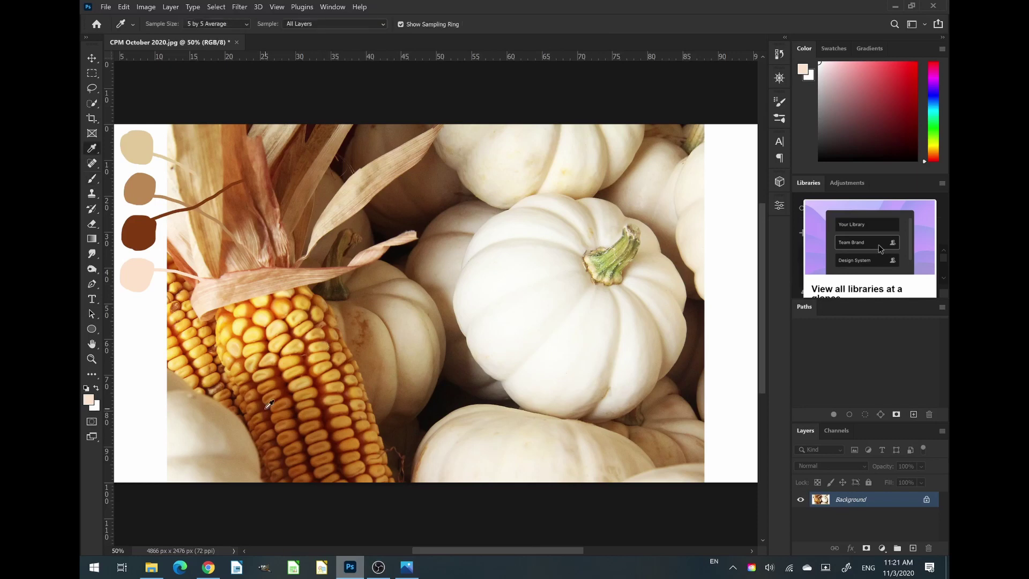
left_click(242, 316)
left_click_drag(242, 317, 259, 328)
key("b")
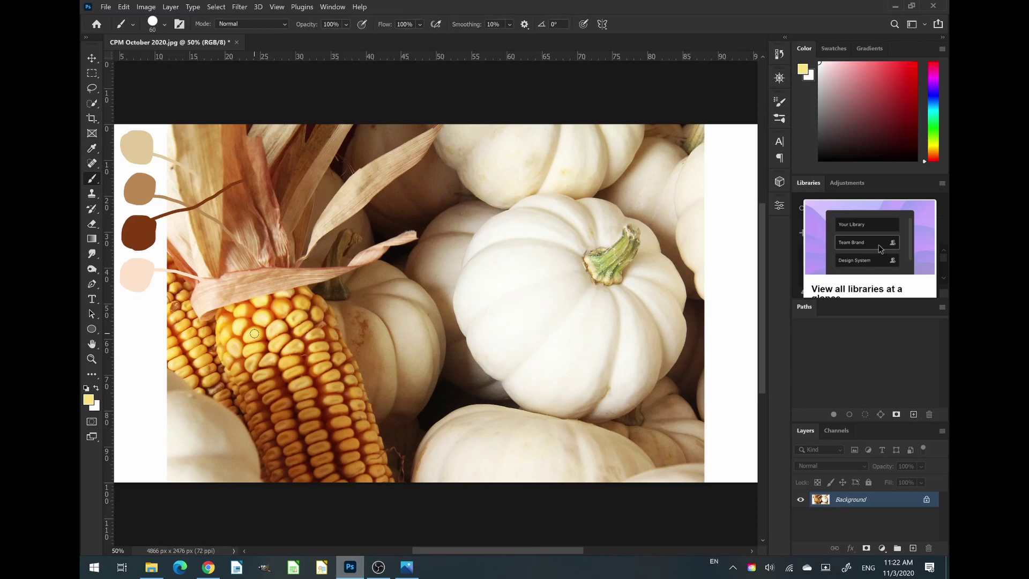
key("bracketleft")
key("bracketleft")
key("bracketleft")
key("bracketleft")
left_click_drag(248, 330, 135, 317)
- Paint a round light yellow swatch at the end of its leader line with the brush size at 60
key("bracketright")
key("bracketright")
key("bracketright")
mouse_move(145, 319)
left_mouse_down()
mouse_move(134, 319)
mouse_move(140, 333)
mouse_move(145, 306)
mouse_move(130, 310)
mouse_move(138, 328)
mouse_move(138, 304)
mouse_move(128, 308)
mouse_move(156, 334)
mouse_move(161, 321)
mouse_move(137, 307)
mouse_move(135, 328)
mouse_move(150, 330)
mouse_move(137, 311)
left_mouse_up()
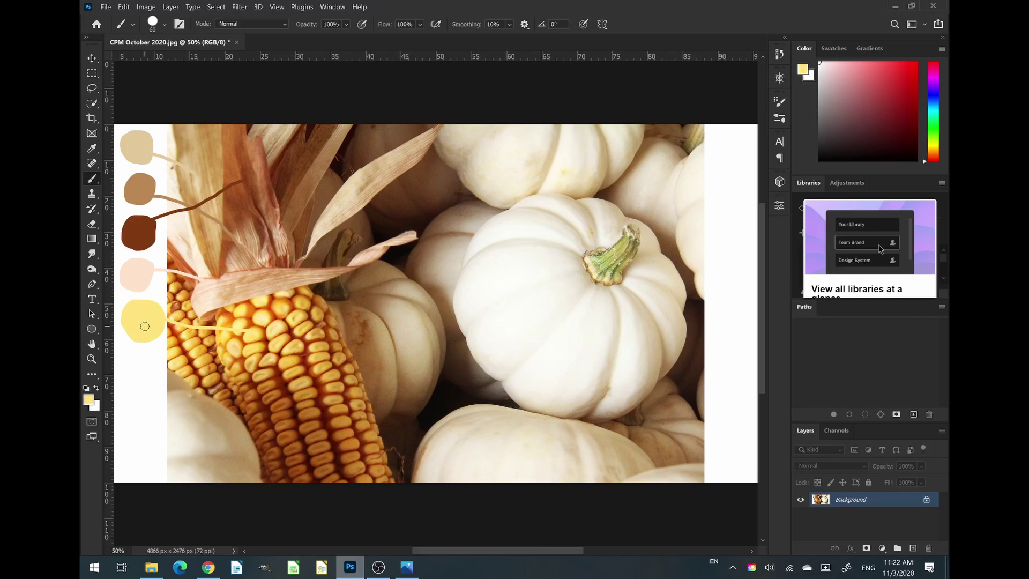
- Sample a golden orange from the corn kernels and paint a short thin leader line from the corn's edge to below the yellow swatch
key("i")
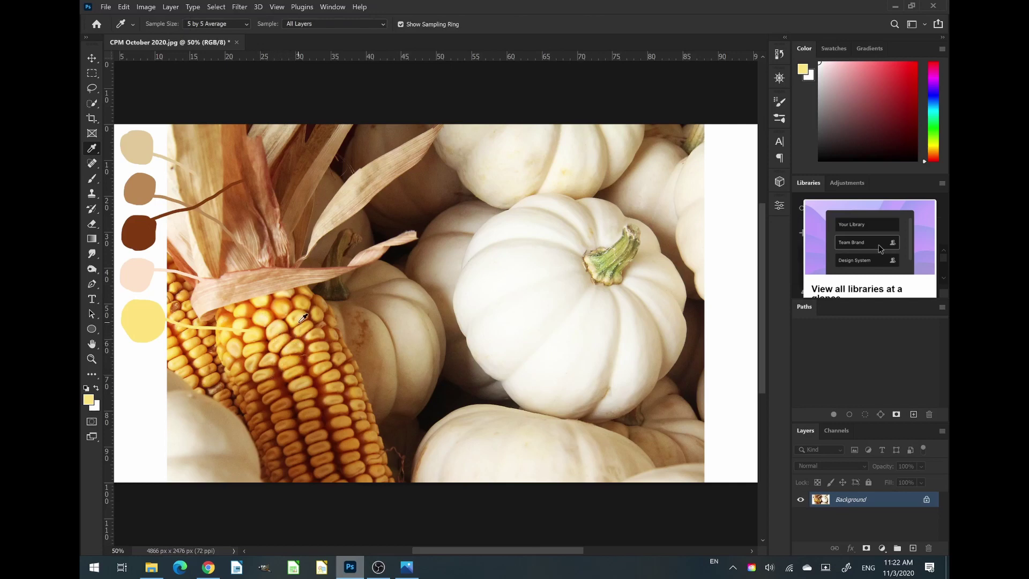
left_click_drag(285, 299, 179, 336)
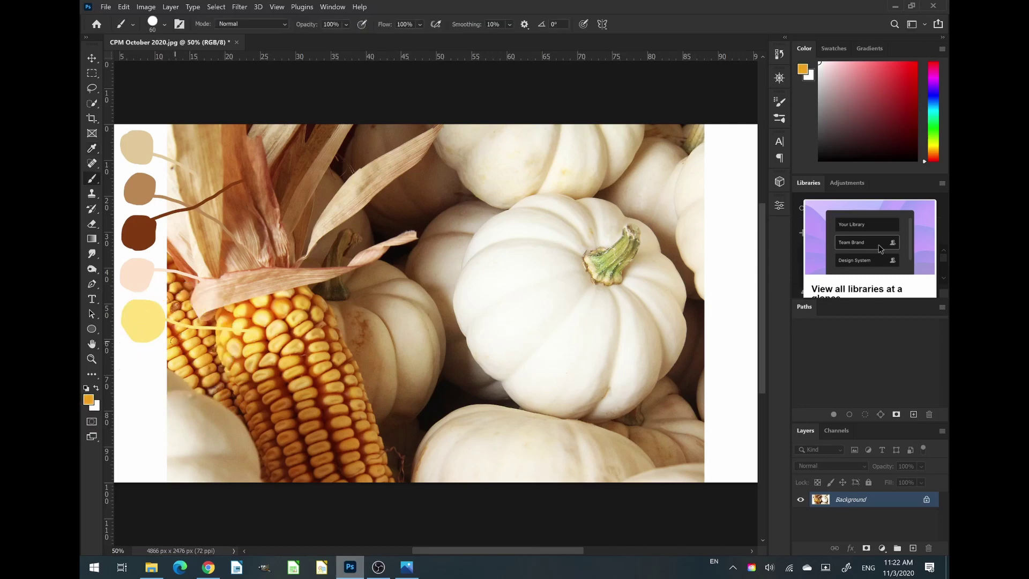
key("bracketleft")
key("bracketleft")
key("bracketleft")
key("bracketleft")
left_click_drag(166, 345, 140, 367)
- Paint and fill out a round golden orange swatch below the yellow one with the brush size at 60
key("bracketright")
key("bracketright")
key("bracketright")
key("bracketright")
mouse_move(140, 368)
left_mouse_down()
mouse_move(148, 372)
mouse_move(132, 369)
mouse_move(151, 358)
mouse_move(132, 377)
mouse_move(136, 364)
left_mouse_up()
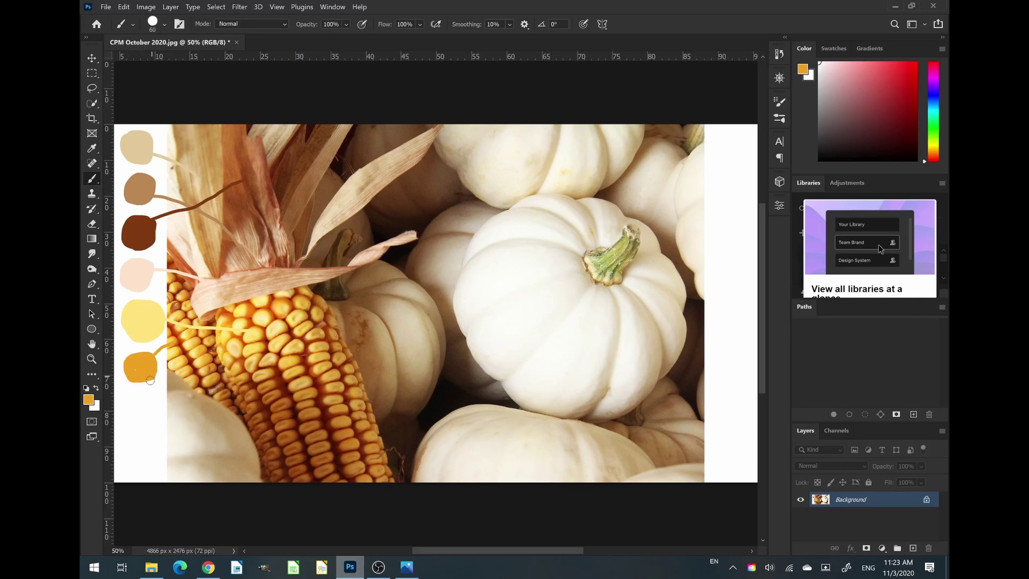
left_click_drag(150, 380, 132, 369)
- Sample a deep red-brown from between the corn kernels and paint a leader line from it to the left margin with the brush size at 25
key("i")
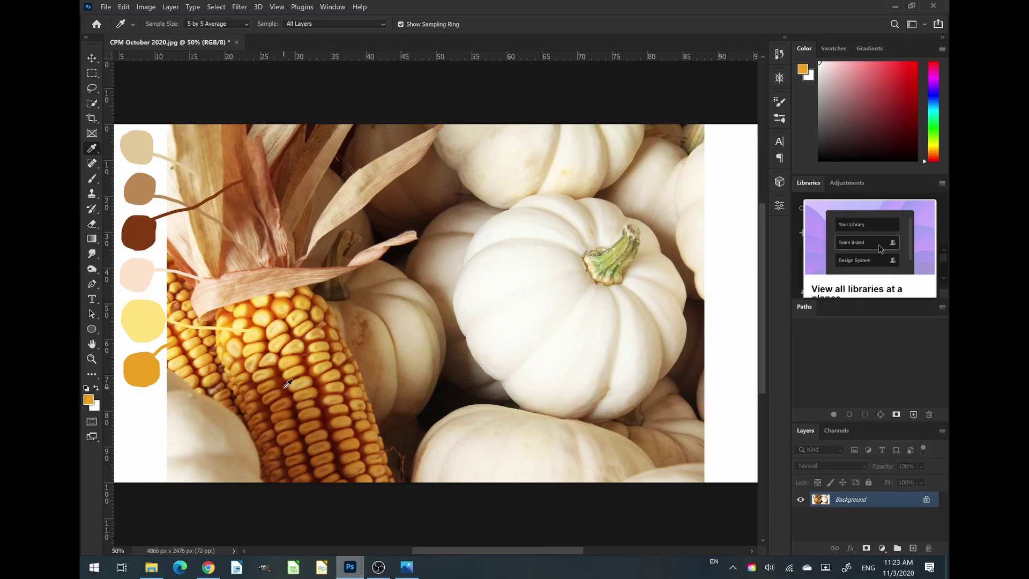
mouse_move(287, 380)
left_mouse_down()
mouse_move(302, 410)
mouse_move(330, 407)
mouse_move(297, 378)
mouse_move(261, 400)
mouse_move(283, 378)
left_mouse_up()
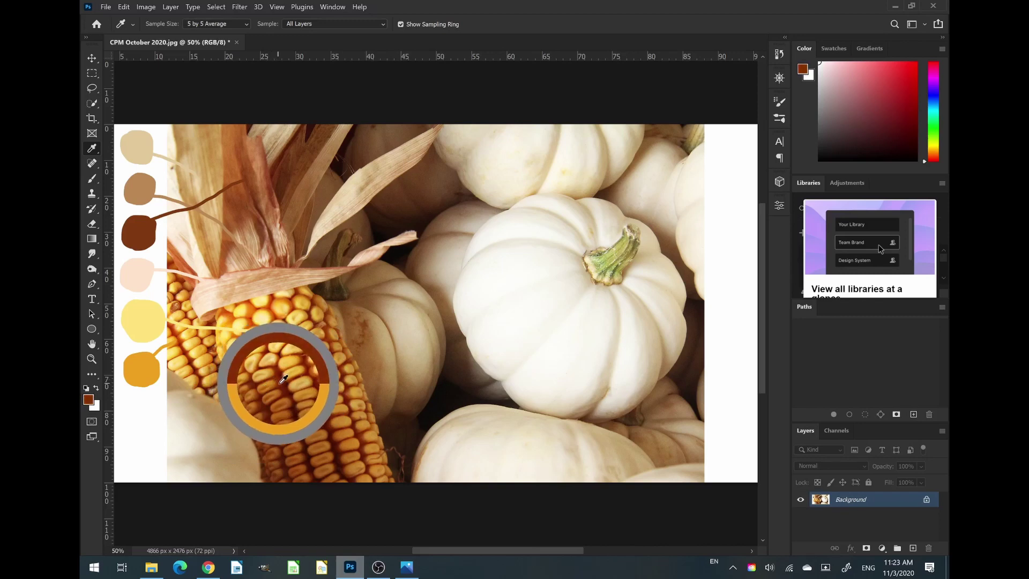
left_click_drag(283, 378, 255, 378)
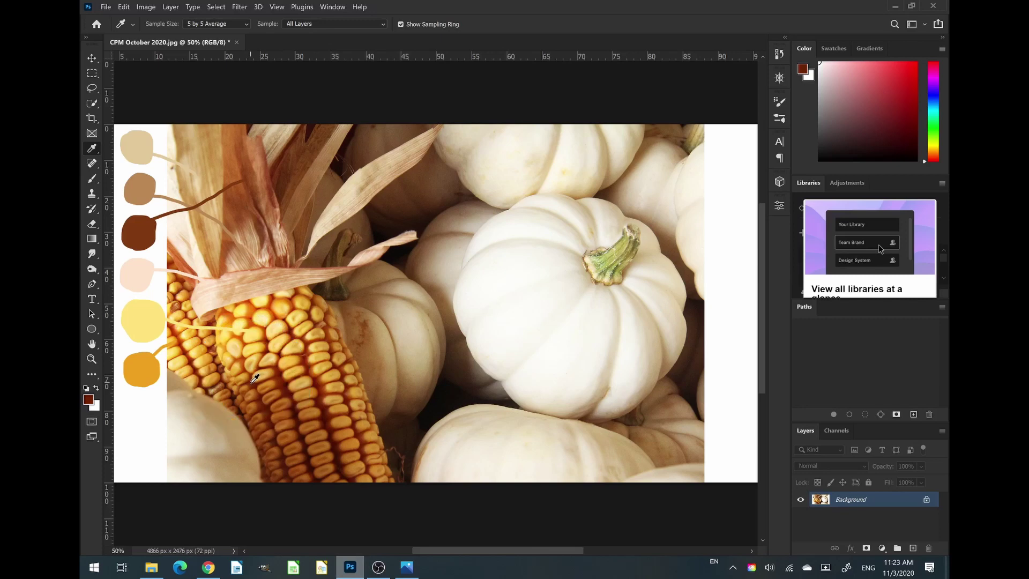
key("b")
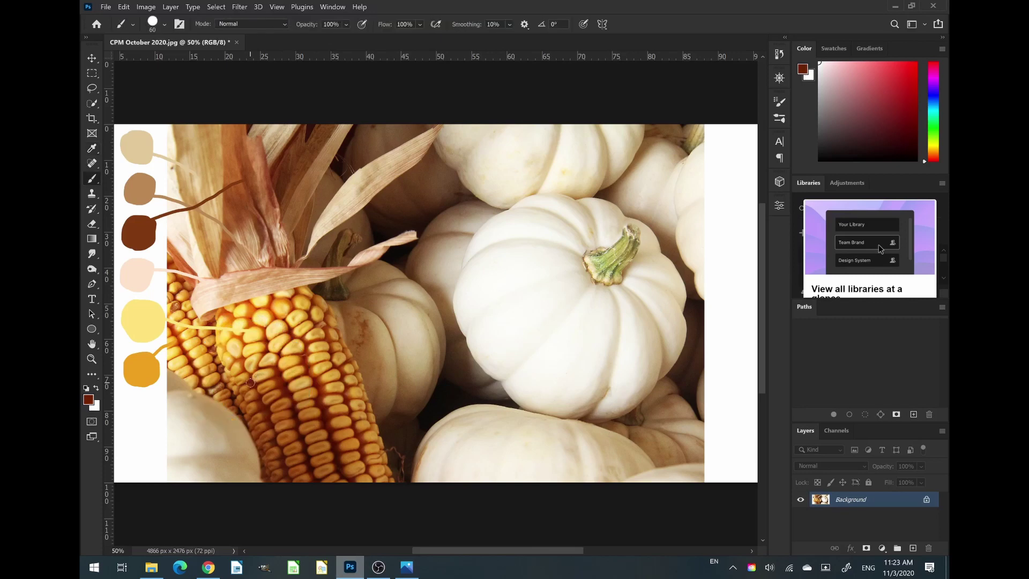
key("bracketleft")
key("bracketleft")
key("bracketleft")
key("bracketleft")
left_click_drag(250, 385, 137, 411)
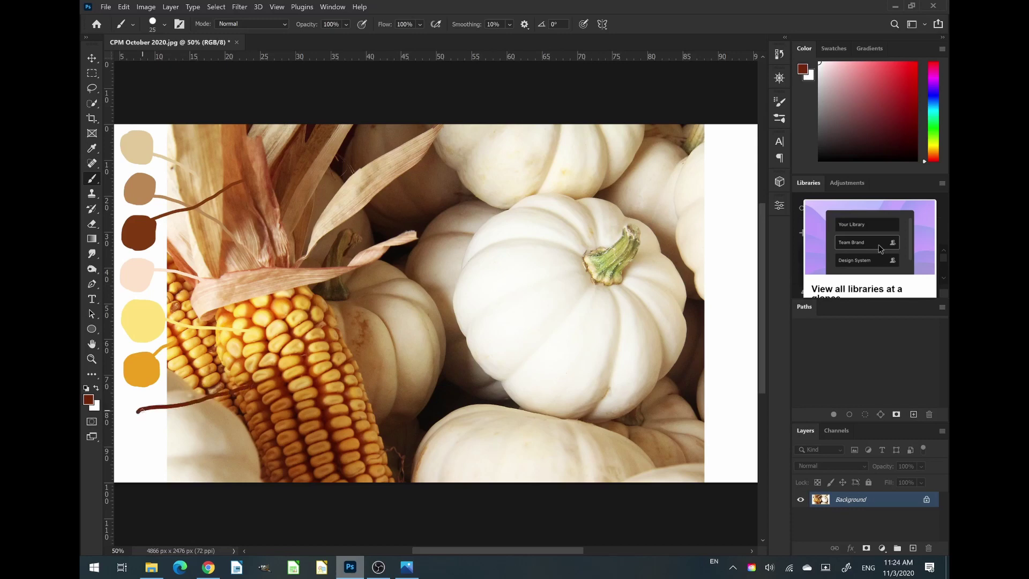
- Paint a round deep red-brown swatch below the golden orange one with the brush size at 60
key("bracketright")
key("bracketright")
key("bracketright")
key("bracketright")
mouse_move(141, 401)
left_mouse_down()
mouse_move(136, 412)
mouse_move(148, 405)
mouse_move(126, 403)
mouse_move(126, 423)
mouse_move(152, 412)
mouse_move(149, 397)
mouse_move(141, 415)
left_mouse_up()
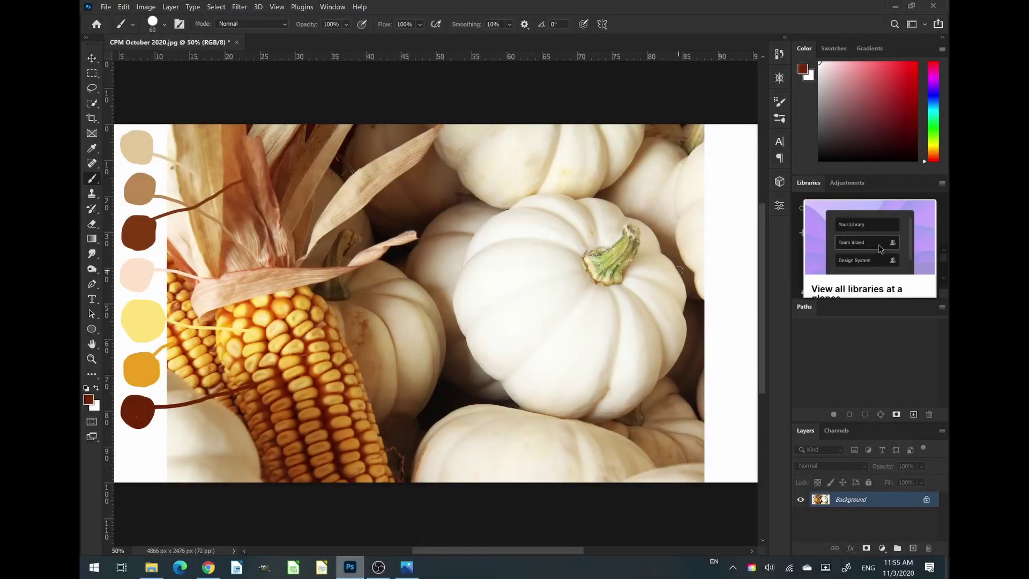
- Sample a cream from the upper-right pumpkin and paint a thin leader line from it to the top of the right margin
key("i")
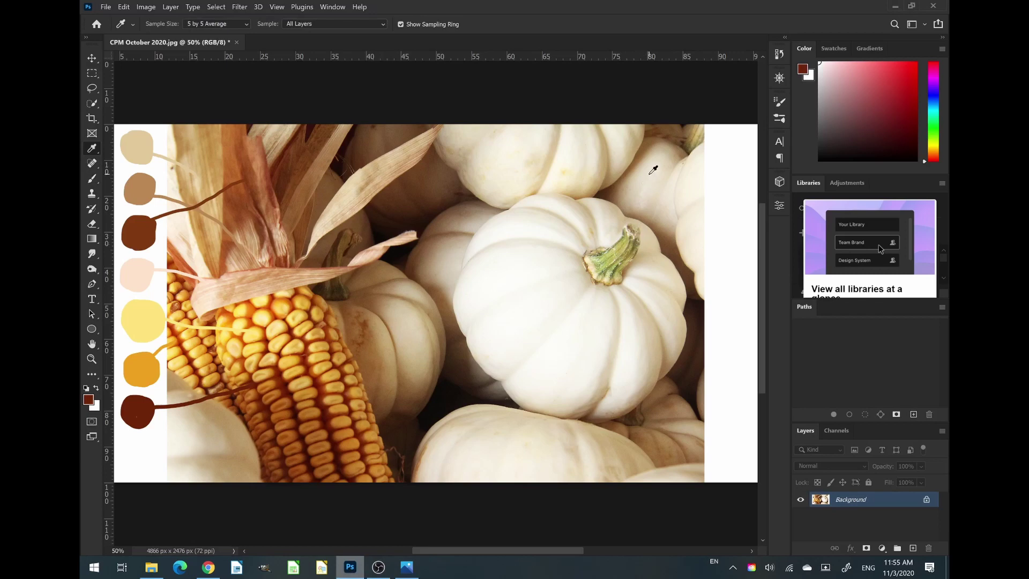
left_click(665, 160)
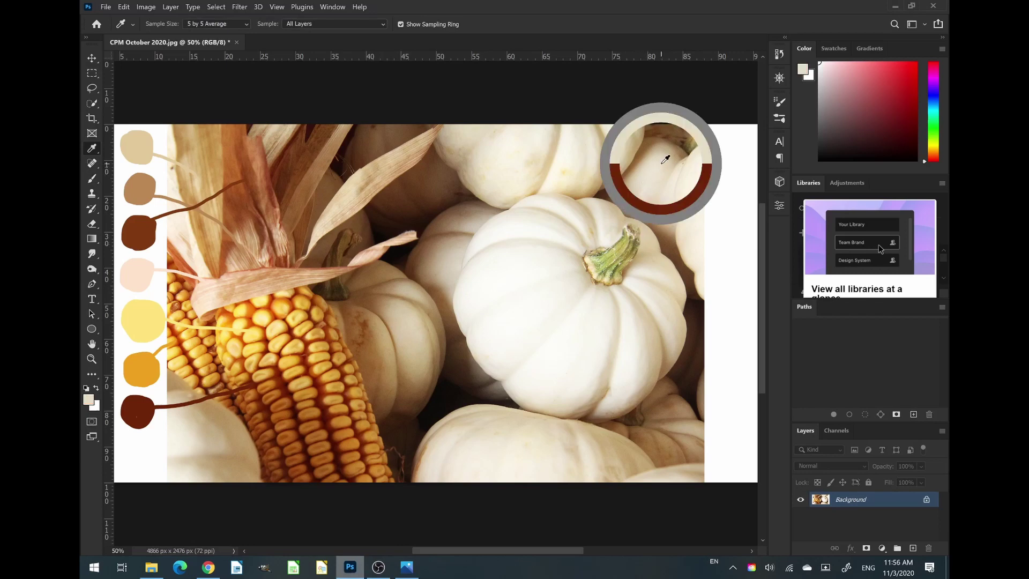
mouse_move(665, 160)
left_mouse_down()
mouse_move(669, 147)
mouse_move(663, 162)
mouse_move(573, 145)
mouse_move(574, 132)
mouse_move(587, 135)
mouse_move(557, 248)
mouse_move(539, 237)
mouse_move(545, 254)
mouse_move(627, 251)
mouse_move(657, 268)
mouse_move(640, 260)
mouse_move(644, 183)
mouse_move(665, 166)
left_mouse_up()
key("b")
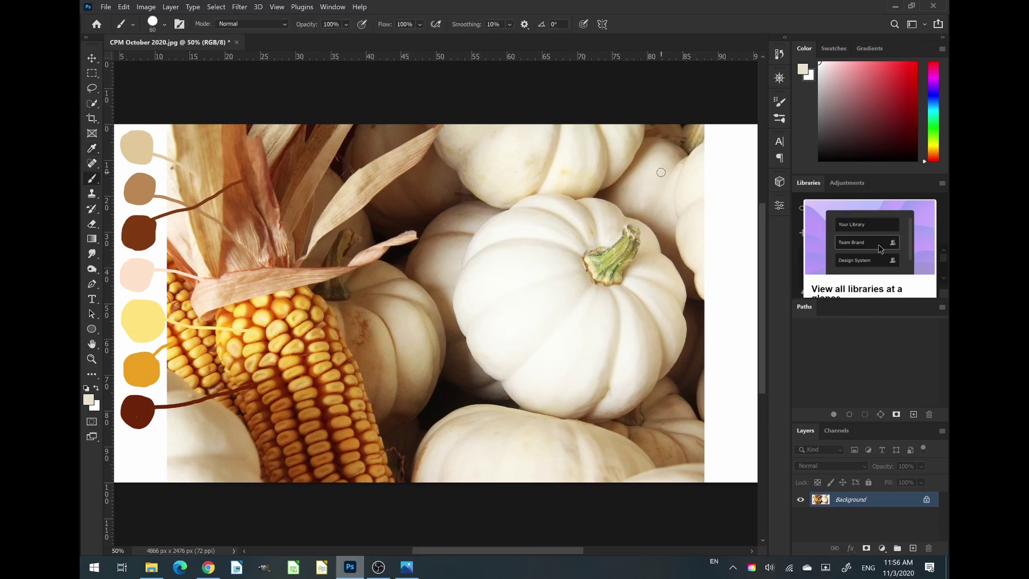
key("bracketleft")
key("bracketleft")
key("bracketleft")
key("bracketleft")
left_click_drag(674, 167, 728, 145)
- Paint a round cream swatch at the top of the right margin with the brush size at 60
key("bracketright")
key("bracketright")
key("bracketright")
key("bracketright")
mouse_move(728, 144)
left_mouse_down()
mouse_move(719, 151)
mouse_move(738, 160)
mouse_move(729, 138)
mouse_move(713, 151)
mouse_move(737, 165)
mouse_move(746, 149)
mouse_move(725, 139)
mouse_move(736, 159)
left_mouse_up()
- Sample a greyish beige from the shaded part of the upper-right pumpkin and paint a thin leader line to the margin below the cream swatch
key("i")
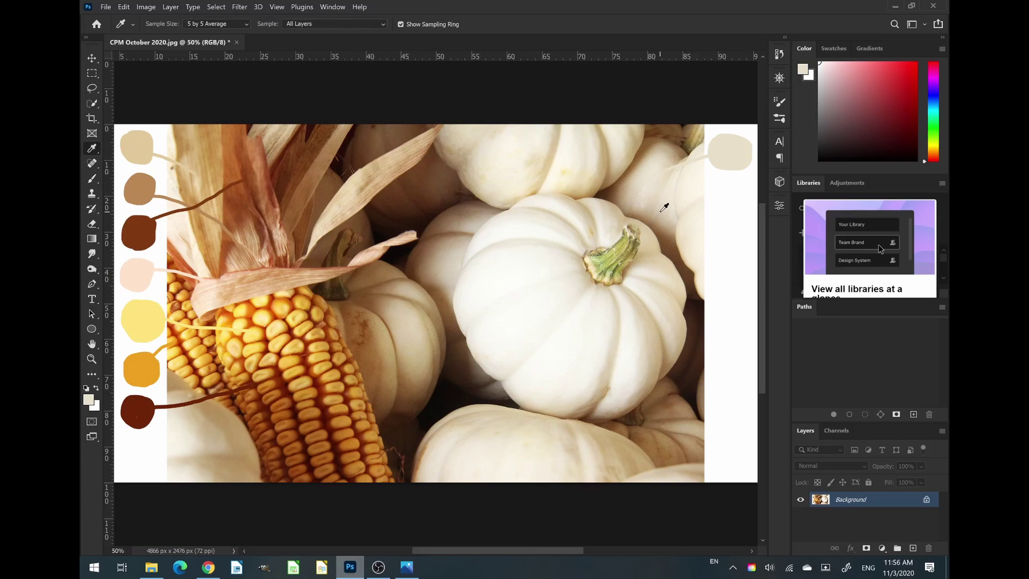
left_click(660, 206)
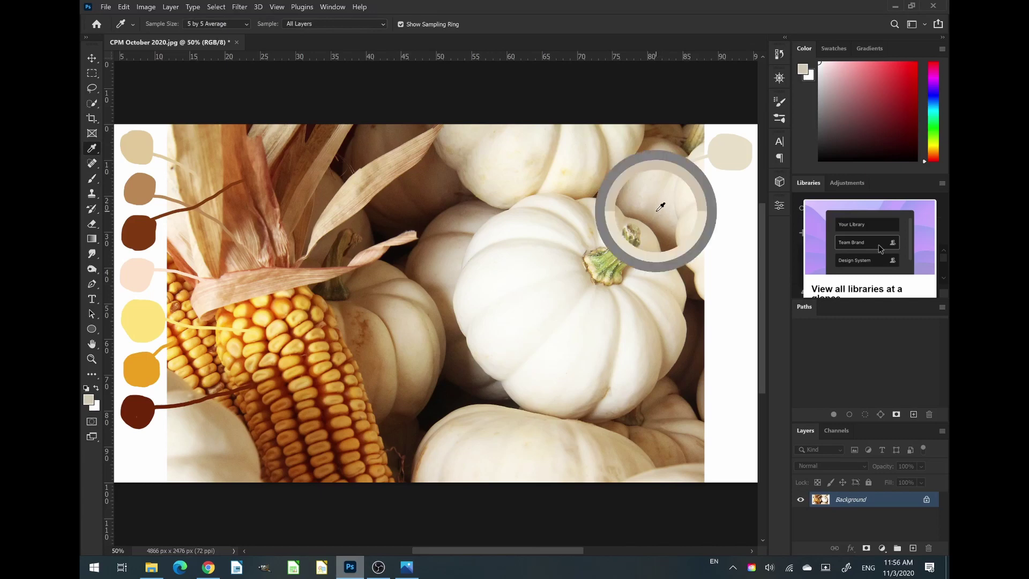
left_click_drag(660, 207, 665, 214)
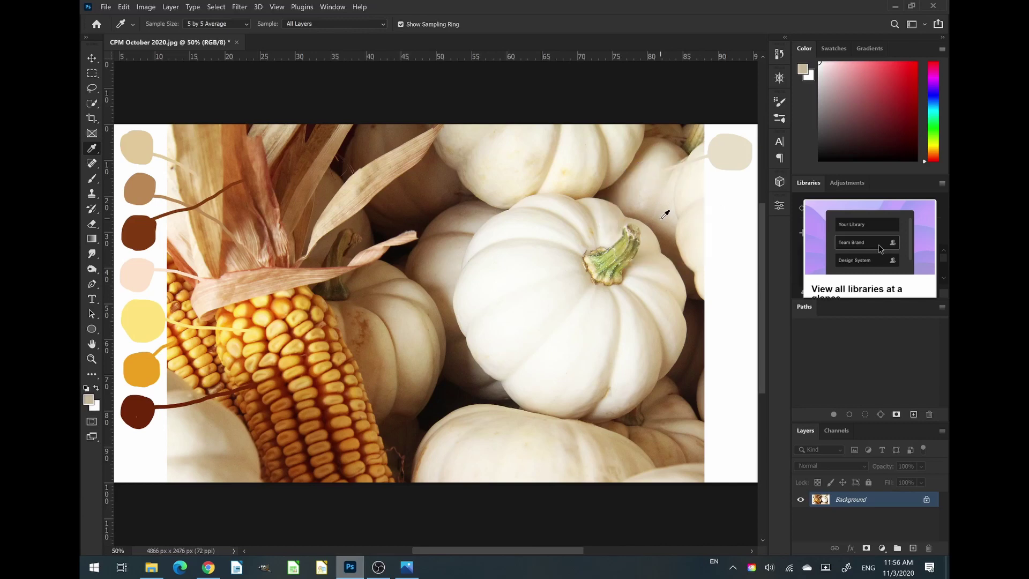
key("b")
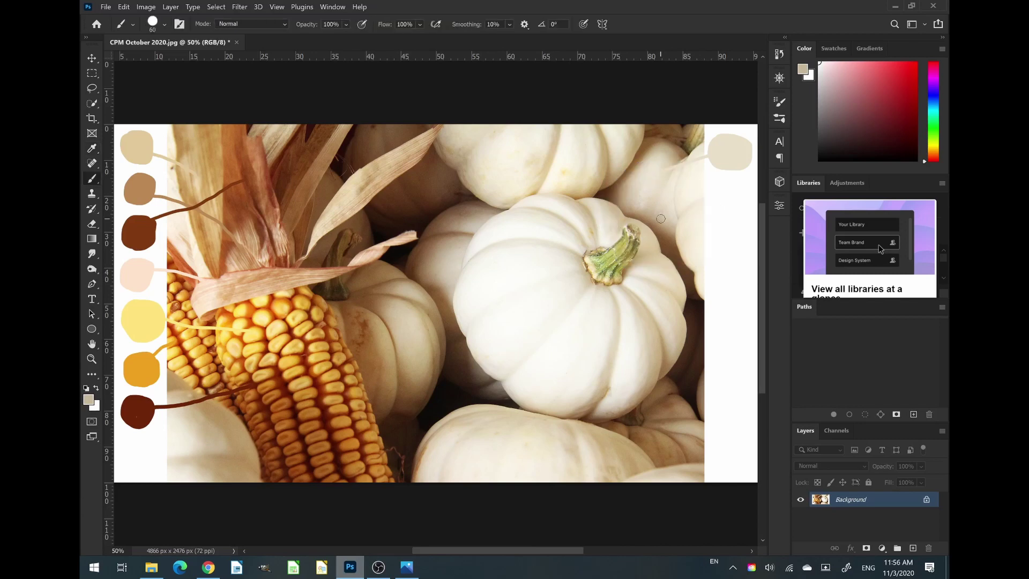
key("bracketleft")
key("bracketleft")
key("bracketleft")
key("bracketleft")
left_click_drag(669, 214, 728, 195)
- Paint a round greyish beige swatch below the cream one with the brush size at 60
key("bracketright")
key("bracketright")
key("bracketright")
key("bracketright")
mouse_move(730, 194)
left_mouse_down()
mouse_move(722, 210)
mouse_move(738, 200)
mouse_move(717, 195)
mouse_move(734, 217)
mouse_move(740, 201)
mouse_move(716, 198)
mouse_move(740, 215)
mouse_move(730, 197)
mouse_move(723, 205)
mouse_move(741, 190)
mouse_move(749, 210)
mouse_move(716, 212)
left_mouse_up()
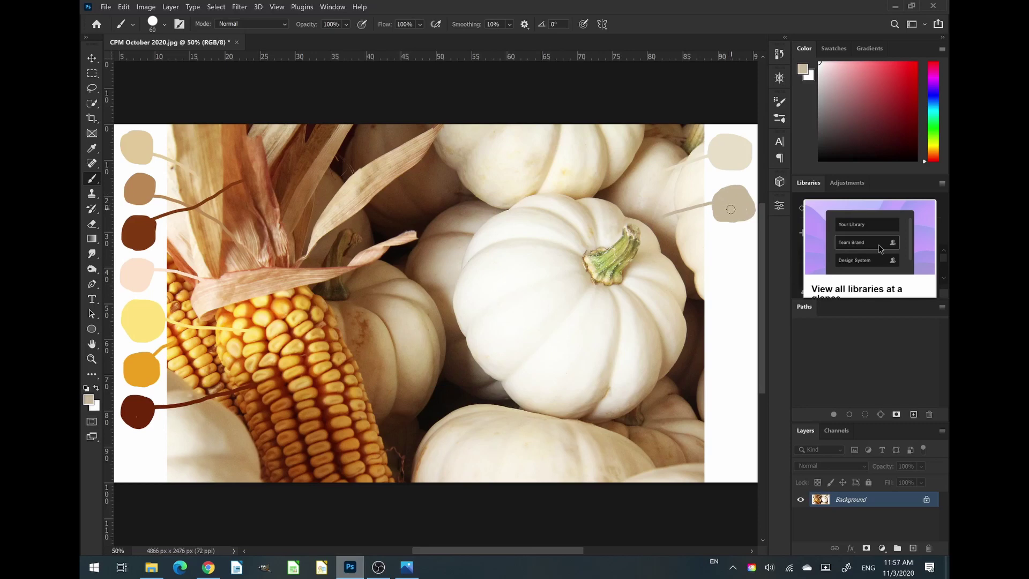
- Sample a medium brown from the large white pumpkin's shaded edge and paint a leader line to below the beige swatch with the brush size at 25
key("i")
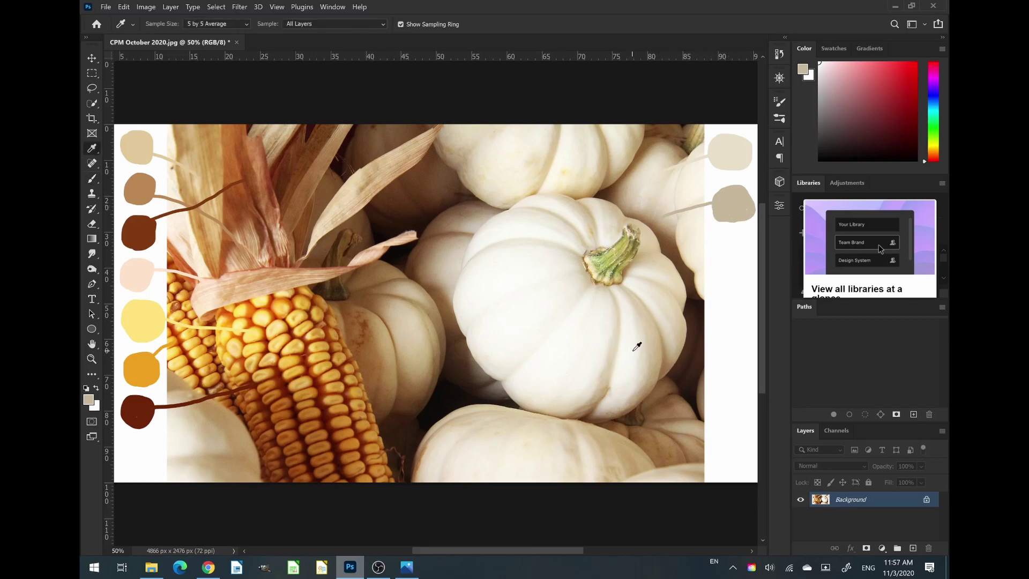
left_click(658, 334)
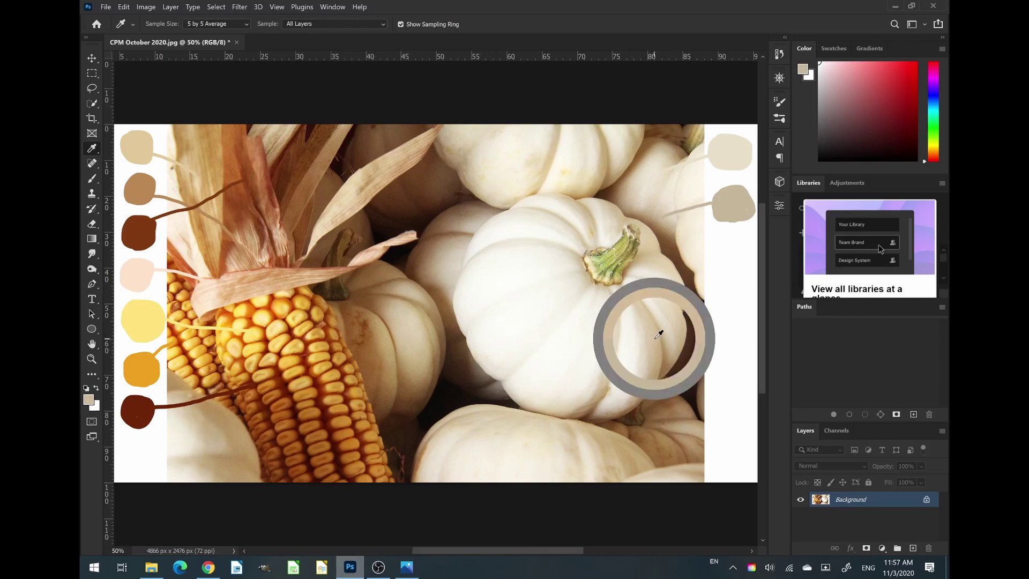
left_click_drag(658, 335, 669, 351)
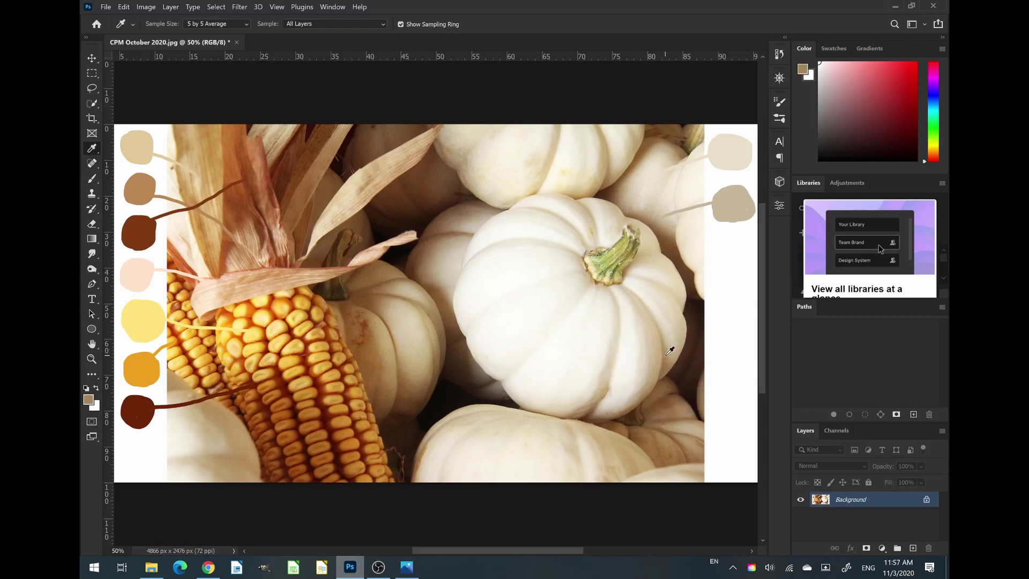
key("b")
key("bracketleft")
key("bracketleft")
key("bracketleft")
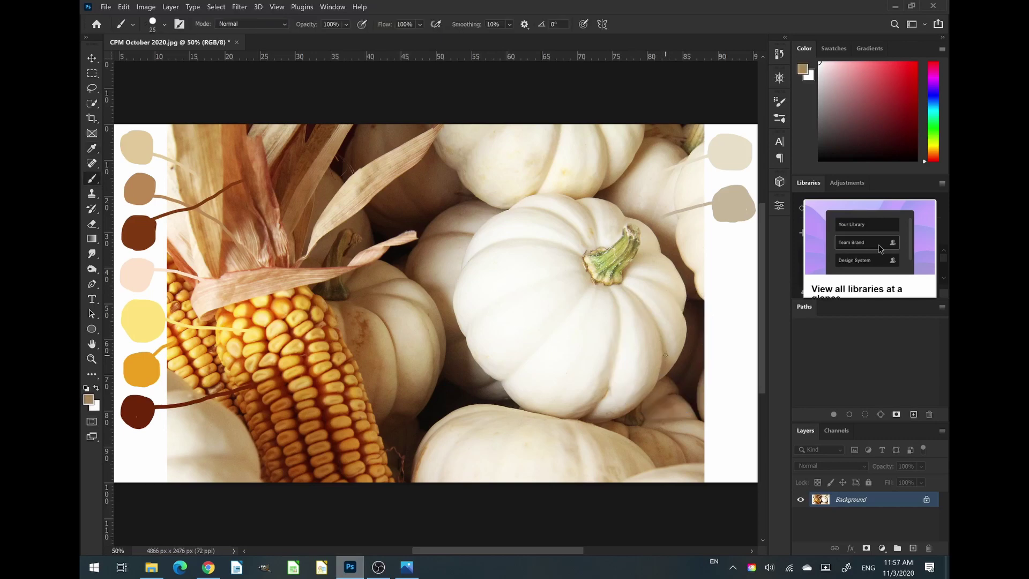
mouse_move(667, 352)
left_mouse_down()
mouse_move(707, 300)
mouse_move(729, 245)
left_mouse_up()
- Paint a round medium brown swatch below the greyish beige one with the brush size at 60
key("bracketright")
key("bracketright")
key("bracketright")
key("bracketright")
key("bracketright")
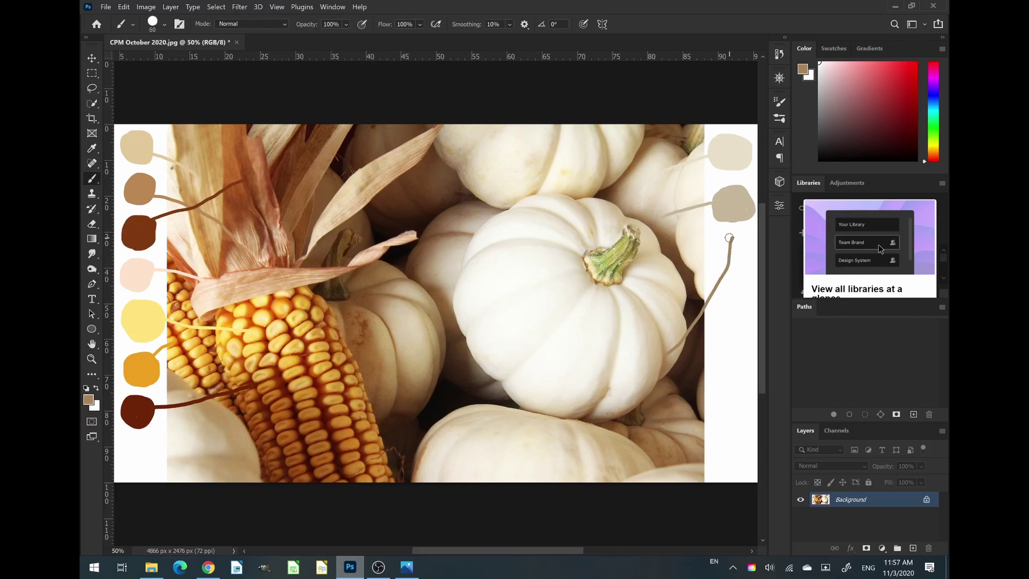
mouse_move(729, 238)
left_mouse_down()
mouse_move(740, 261)
mouse_move(745, 251)
mouse_move(723, 242)
mouse_move(724, 261)
mouse_move(738, 265)
mouse_move(746, 246)
mouse_move(720, 254)
mouse_move(737, 250)
mouse_move(726, 238)
mouse_move(747, 251)
left_mouse_up()
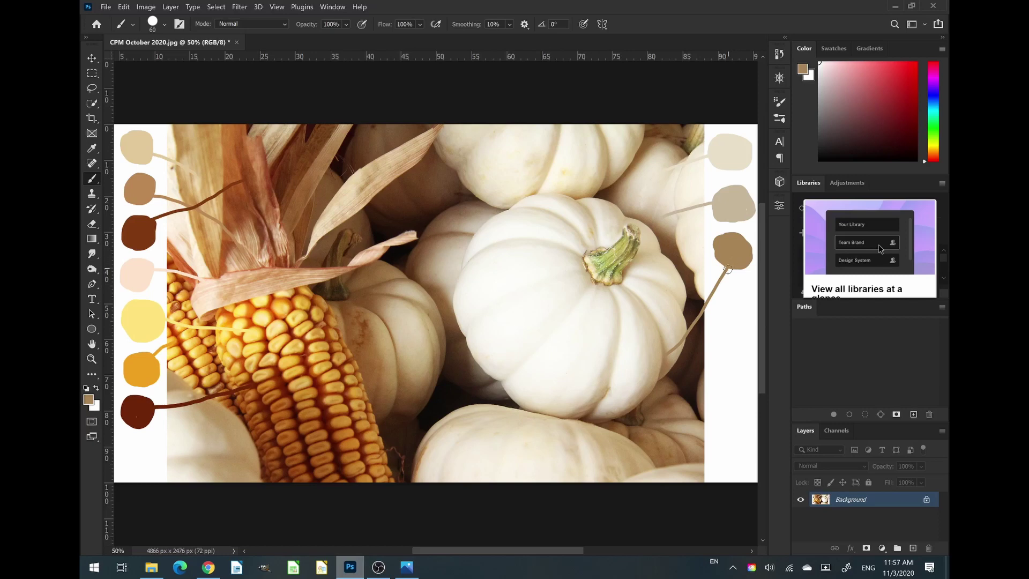
- Sample a light green from the central white pumpkin's stem and paint a thin leader line to the margin below the medium brown swatch
key("i")
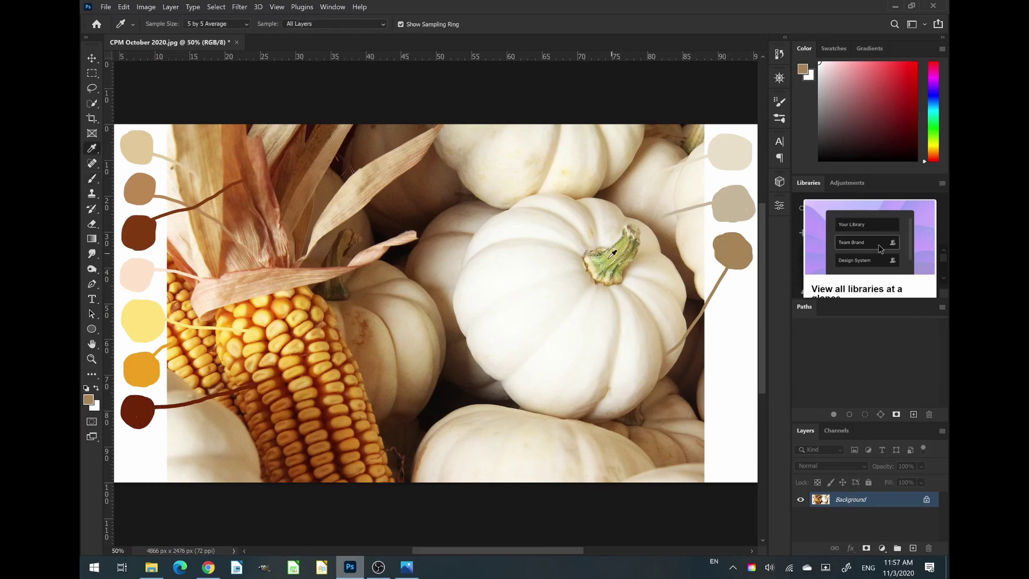
left_click_drag(621, 245, 614, 250)
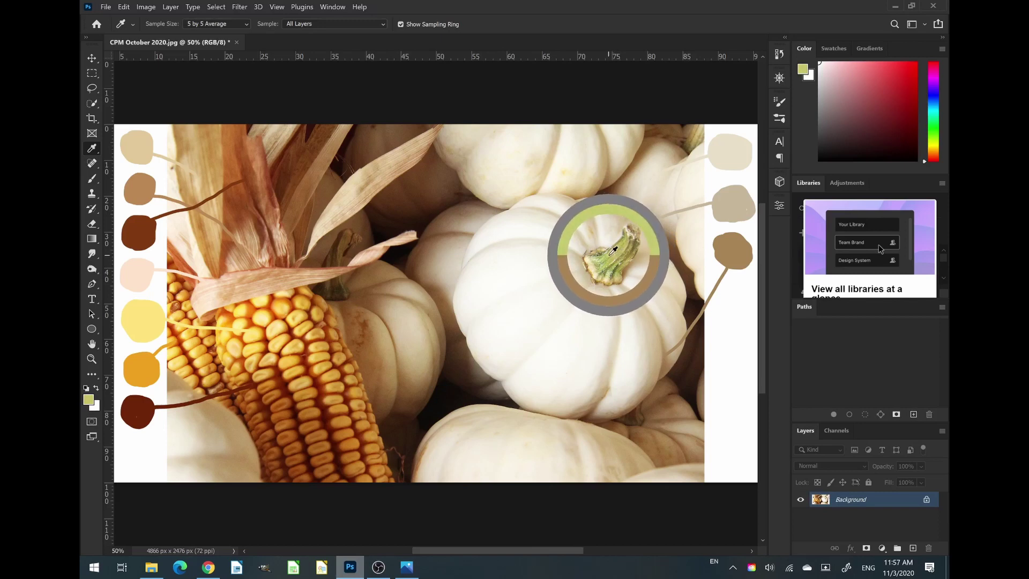
left_click_drag(613, 250, 613, 249)
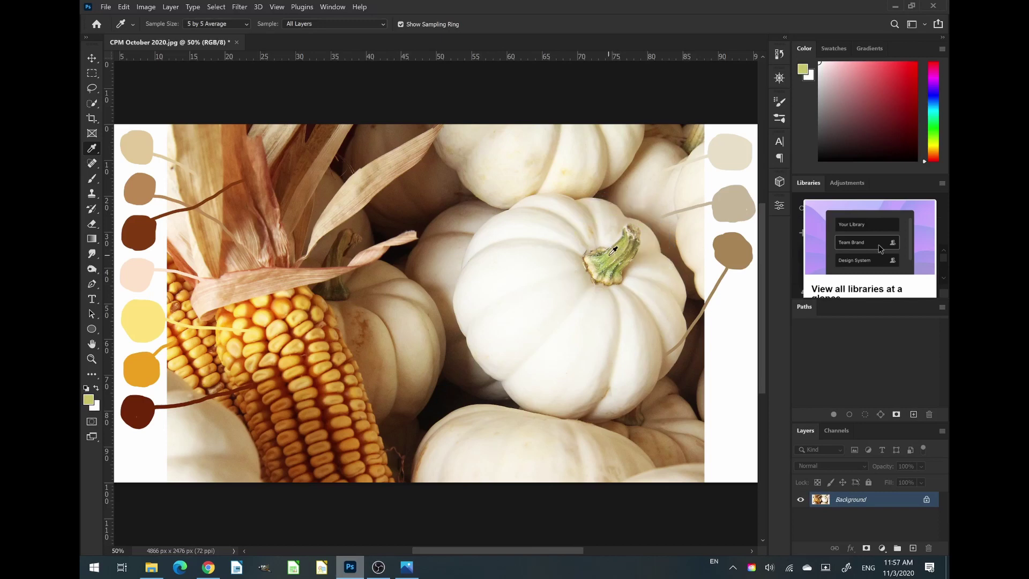
key("b")
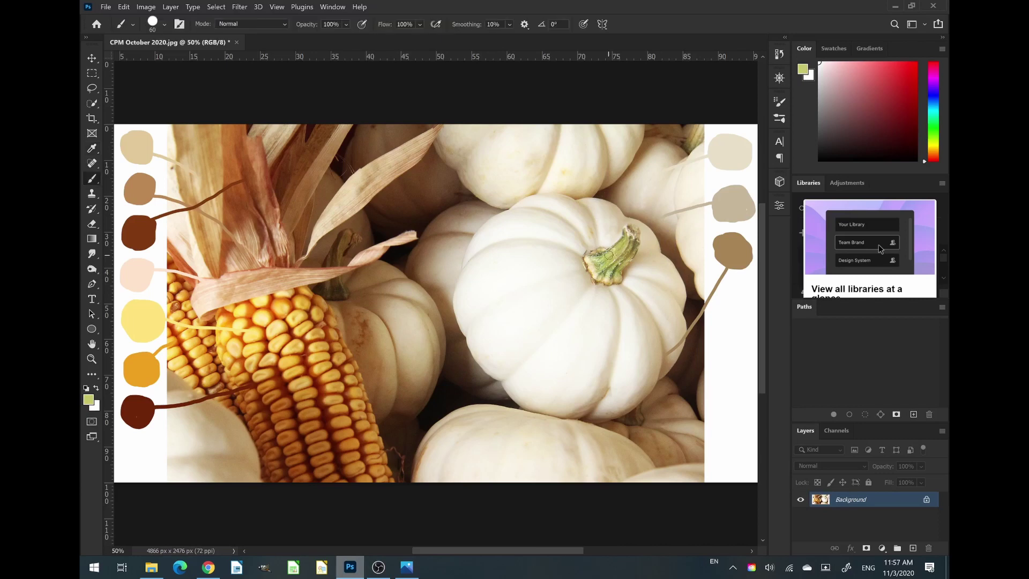
key("bracketleft")
key("bracketleft")
key("bracketleft")
key("bracketleft")
left_click_drag(613, 255, 724, 299)
- Paint a round light green swatch below the medium brown one with the brush size at 60
key("bracketright")
key("bracketright")
key("bracketright")
key("bracketright")
mouse_move(729, 296)
left_mouse_down()
mouse_move(720, 312)
mouse_move(735, 288)
mouse_move(722, 317)
mouse_move(735, 310)
mouse_move(728, 289)
mouse_move(714, 309)
mouse_move(742, 299)
mouse_move(734, 292)
mouse_move(731, 303)
left_mouse_up()
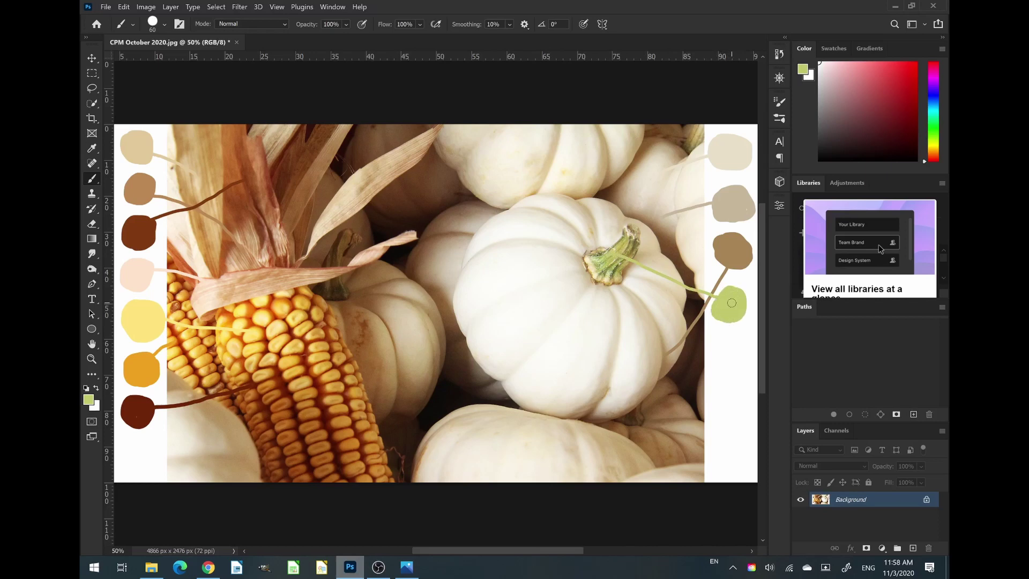
- Sample a medium green from the lower part of the stem and paint a leader line to below the light green swatch with the brush size at 20
key("i")
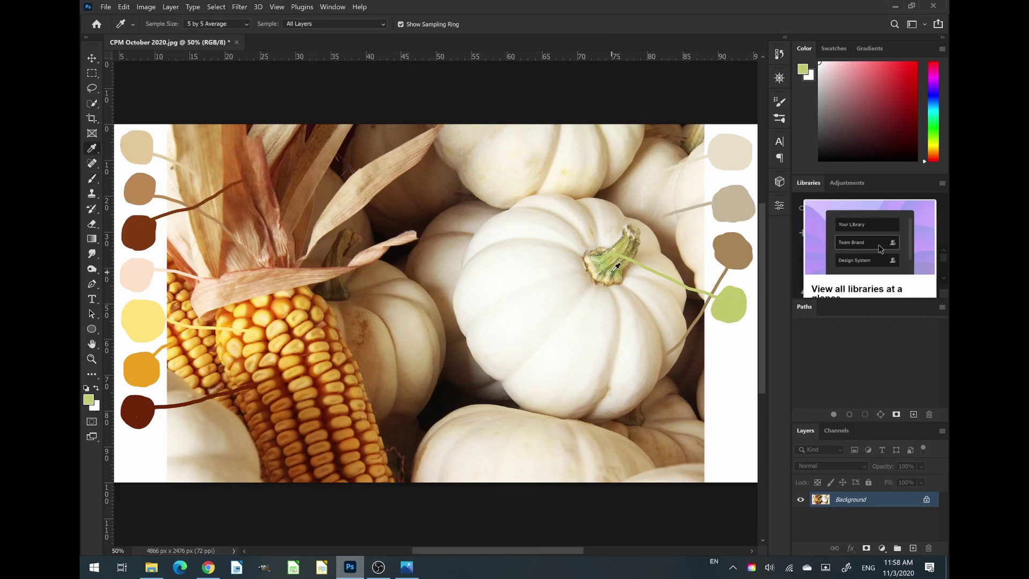
left_click(616, 267)
left_click_drag(616, 267, 617, 264)
key("b")
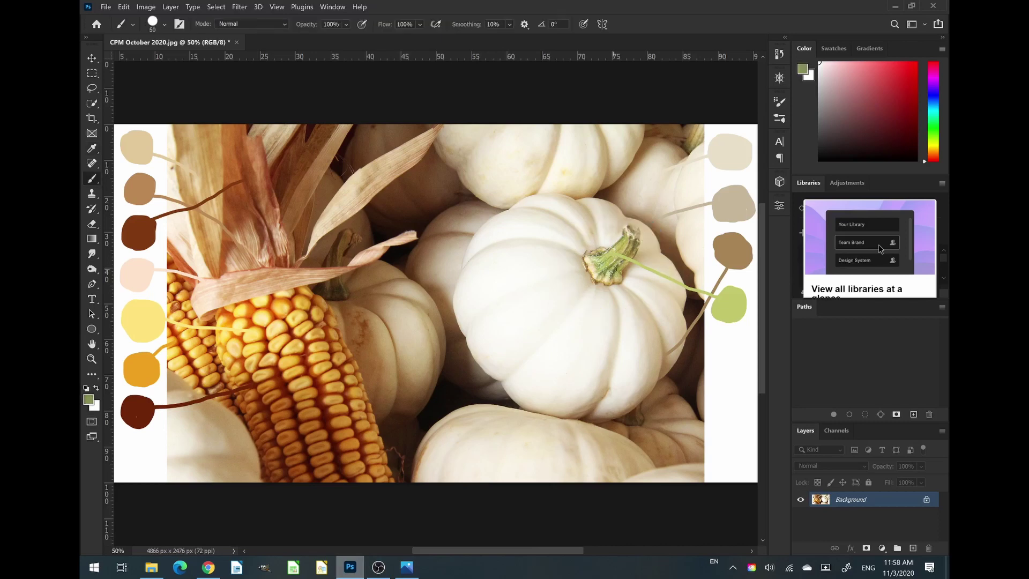
key("bracketleft")
key("bracketleft")
key("bracketleft")
left_click_drag(644, 291, 726, 344)
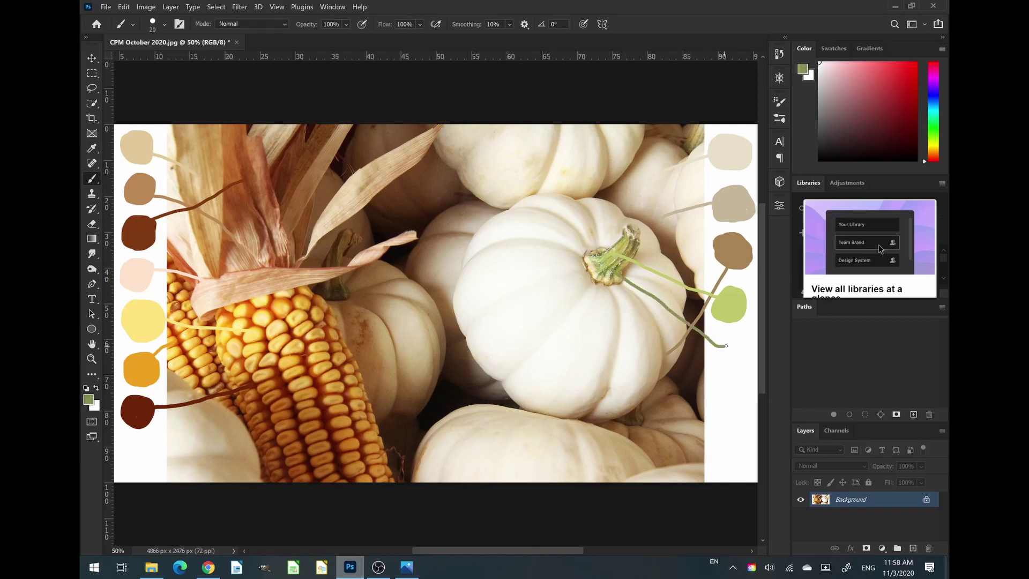
- Paint a round medium green swatch below the light green one with the brush size at 60
key("bracketright")
key("bracketright")
key("bracketright")
key("bracketright")
key("bracketright")
mouse_move(725, 343)
left_mouse_down()
mouse_move(735, 364)
mouse_move(739, 348)
mouse_move(712, 354)
mouse_move(728, 365)
mouse_move(739, 349)
mouse_move(725, 340)
mouse_move(730, 351)
left_mouse_up()
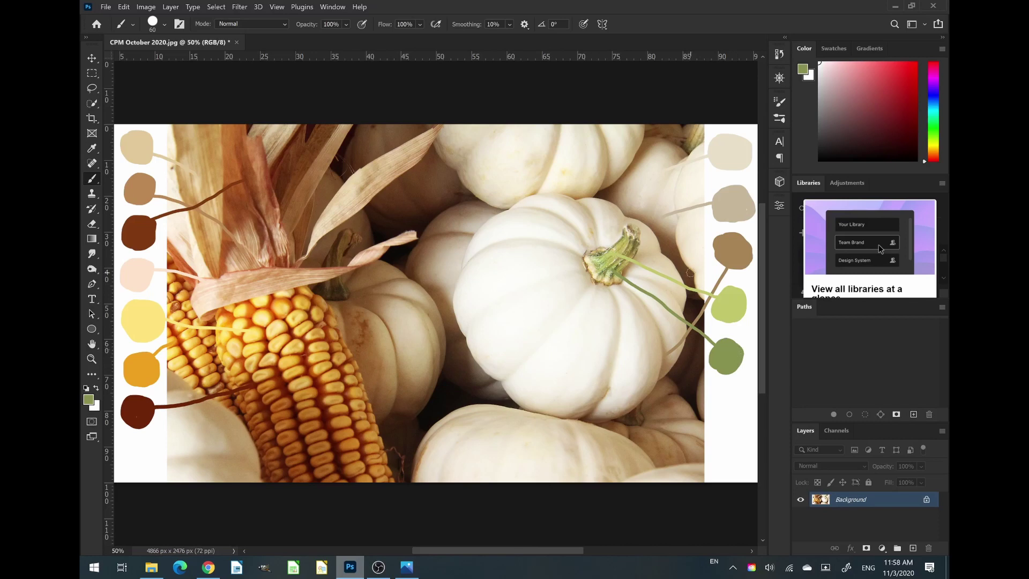
- Sample a dark olive green from the stem and paint a leader line to below the medium green swatch with the brush size at 25
key("i")
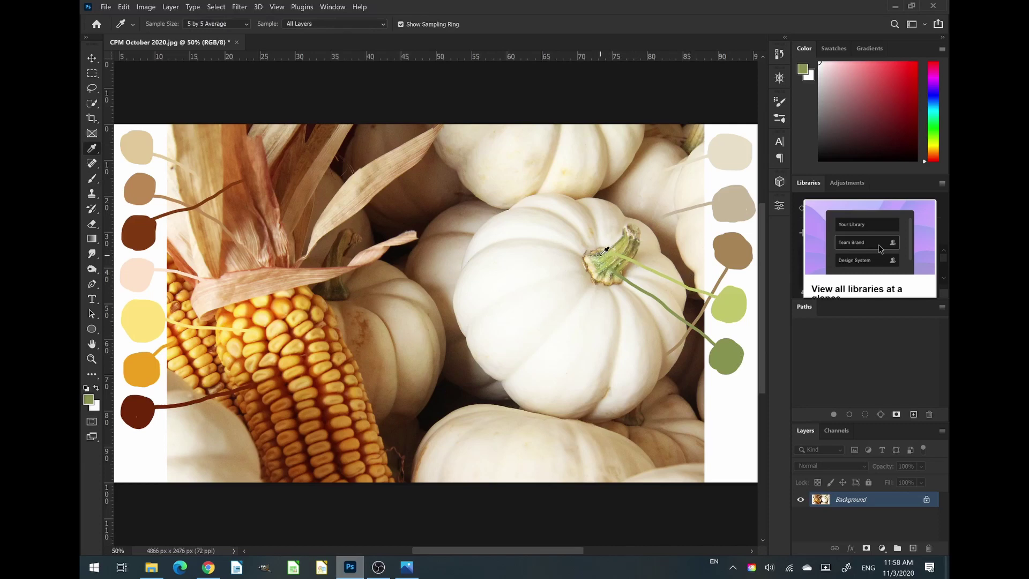
left_click(598, 254)
left_click_drag(605, 249, 621, 263)
key("b")
key("bracketleft")
key("bracketleft")
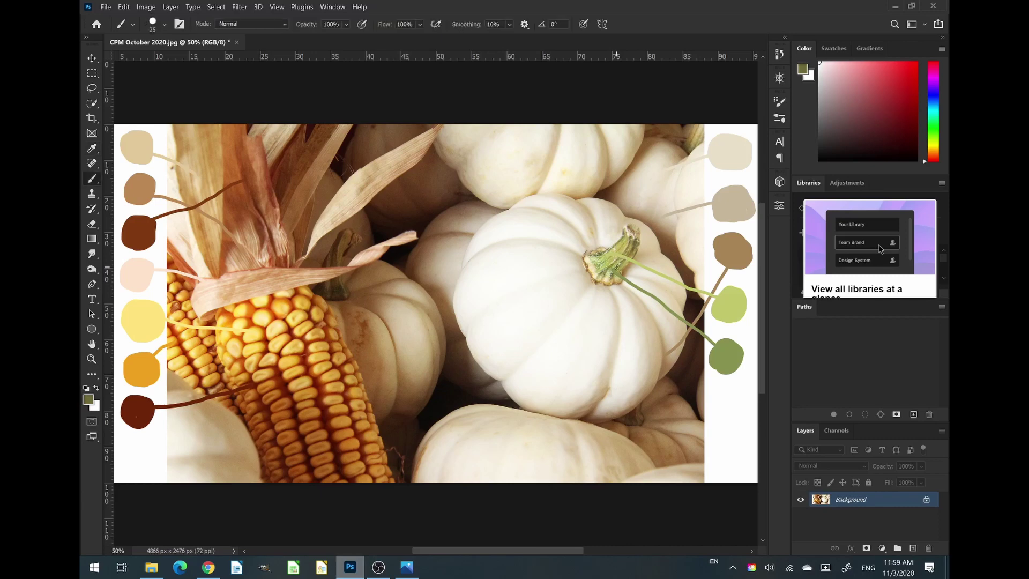
mouse_move(621, 270)
left_mouse_down()
mouse_move(664, 348)
mouse_move(732, 396)
mouse_move(721, 404)
mouse_move(723, 383)
mouse_move(736, 404)
mouse_move(715, 409)
mouse_move(714, 392)
mouse_move(741, 387)
mouse_move(733, 409)
mouse_move(715, 402)
left_mouse_up()
- Paint a round dark olive swatch below the medium green one with the brush size at 60
key("bracketright")
key("bracketright")
key("bracketright")
key("bracketright")
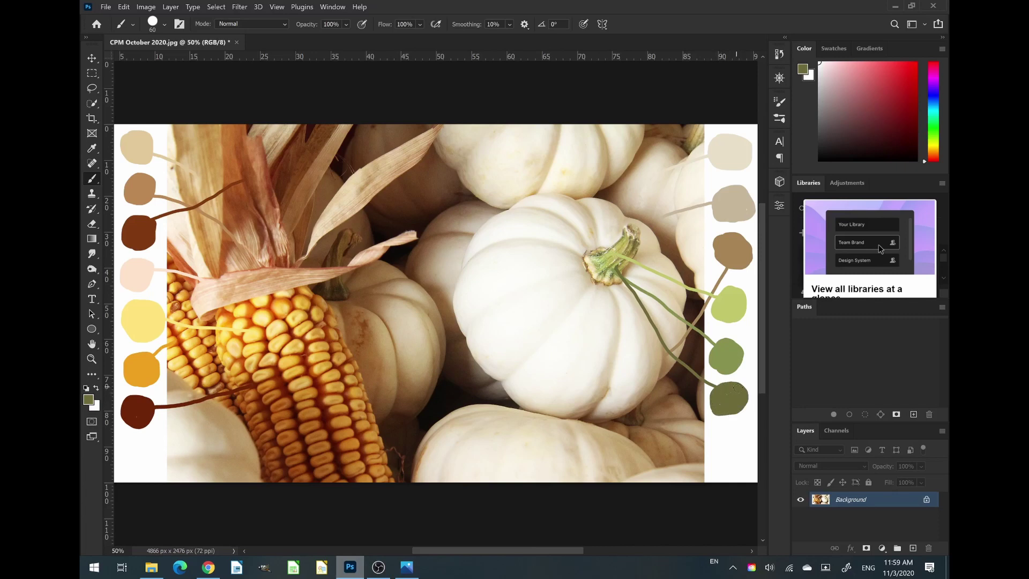
- Sample a very dark brown from the shadow beside the central pumpkin's right edge and paint a thin leader line to below the olive swatch
key("i")
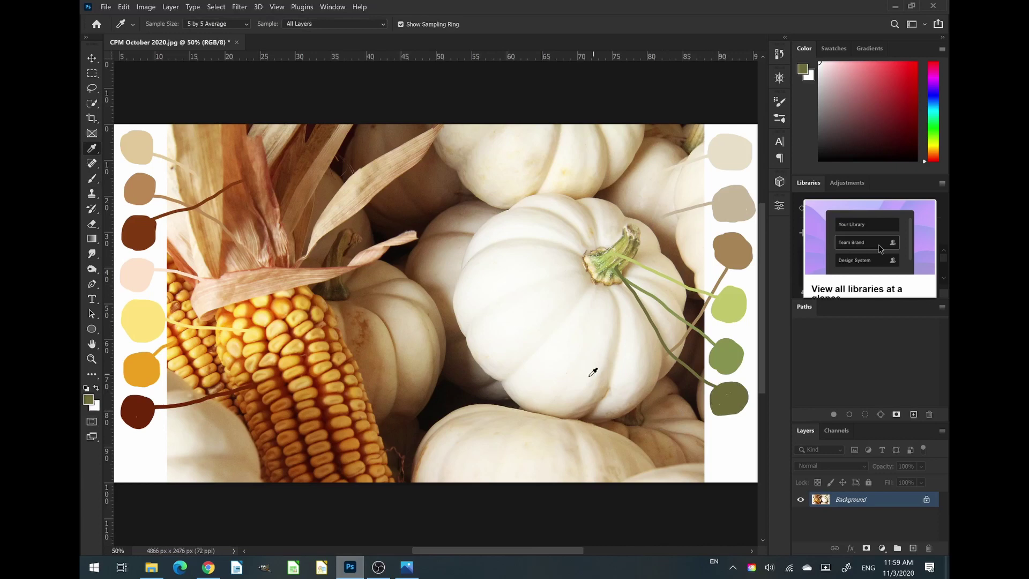
left_click(459, 395)
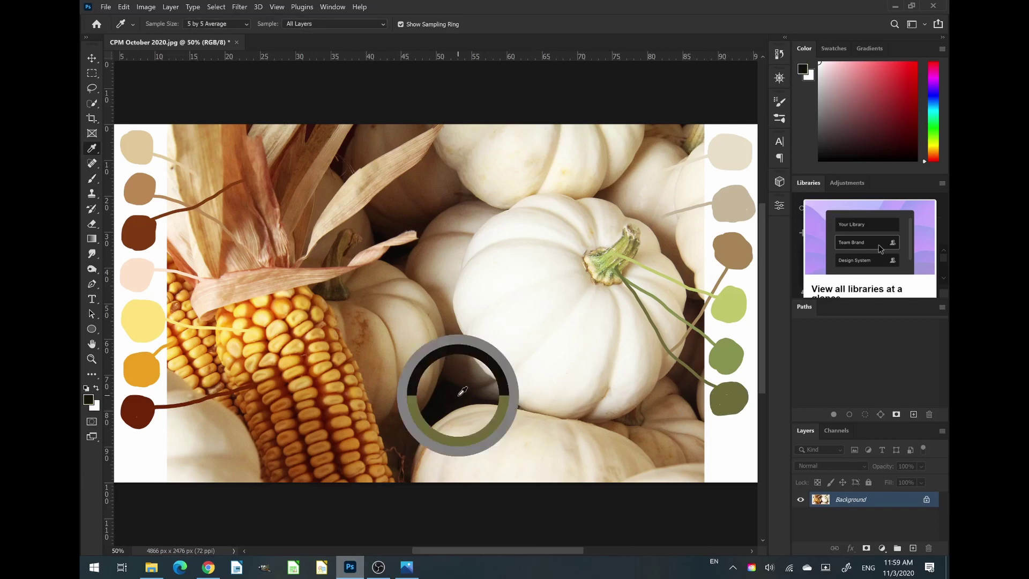
left_click_drag(459, 396, 698, 355)
left_click(450, 396)
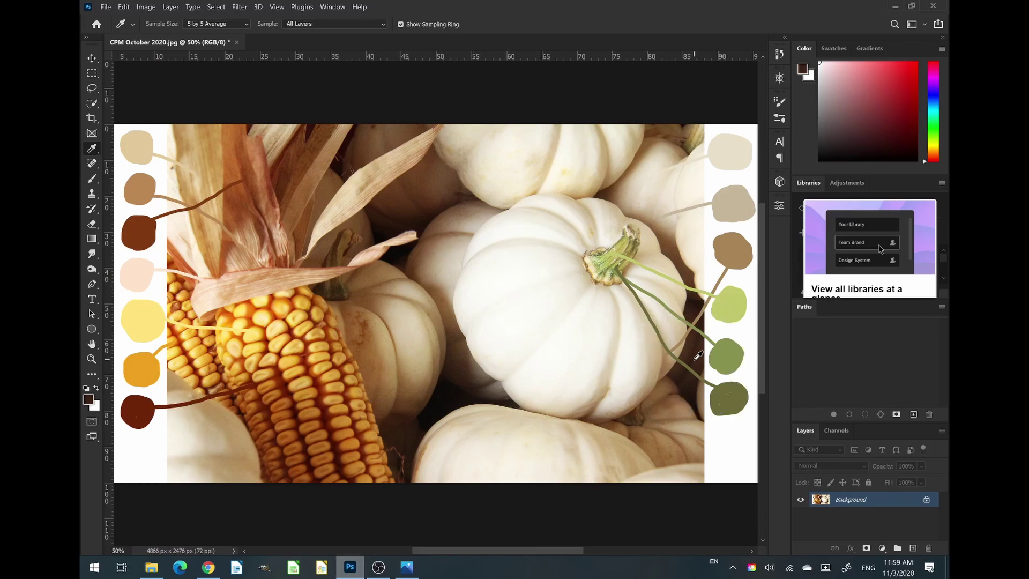
key("b")
key("bracketleft")
key("bracketleft")
key("bracketleft")
key("bracketleft")
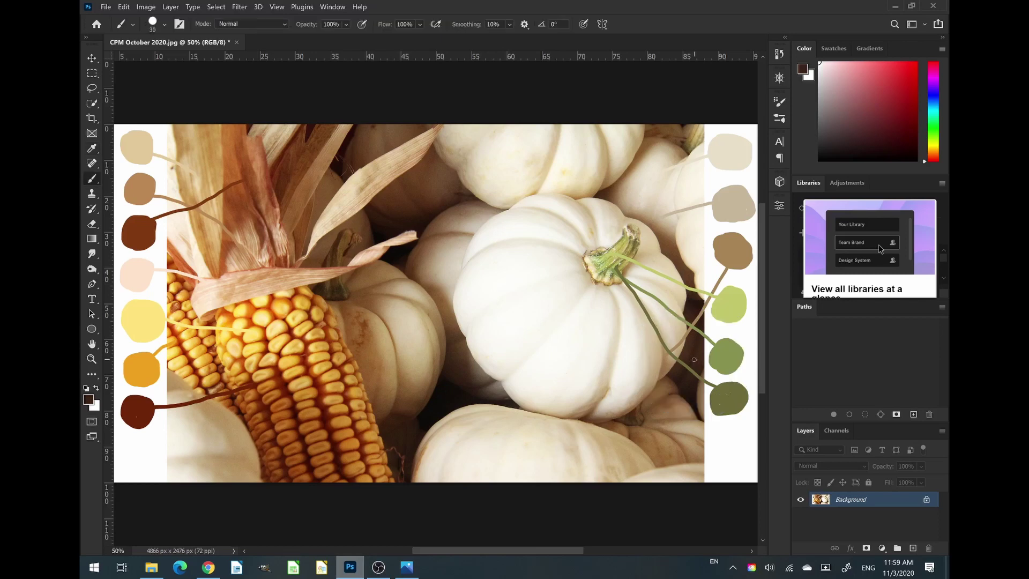
left_click_drag(694, 365, 724, 444)
- Paint a round very dark brown swatch below the dark olive one with the brush size at 60
key("bracketright")
key("bracketright")
key("bracketright")
key("bracketright")
mouse_move(723, 439)
left_mouse_down()
mouse_move(716, 457)
mouse_move(739, 453)
mouse_move(734, 435)
mouse_move(715, 435)
mouse_move(721, 463)
mouse_move(742, 458)
mouse_move(741, 443)
mouse_move(731, 451)
left_mouse_up()
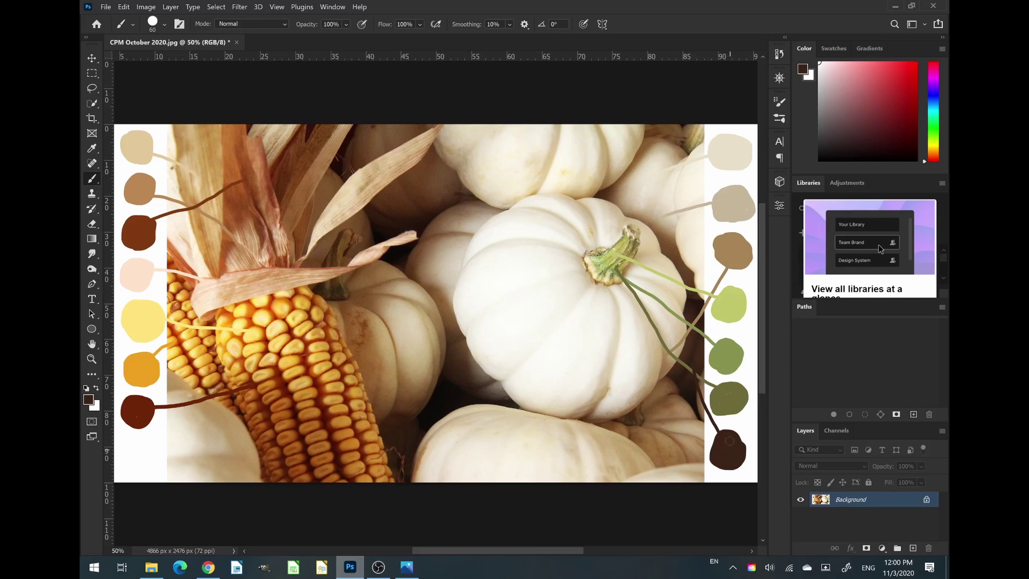